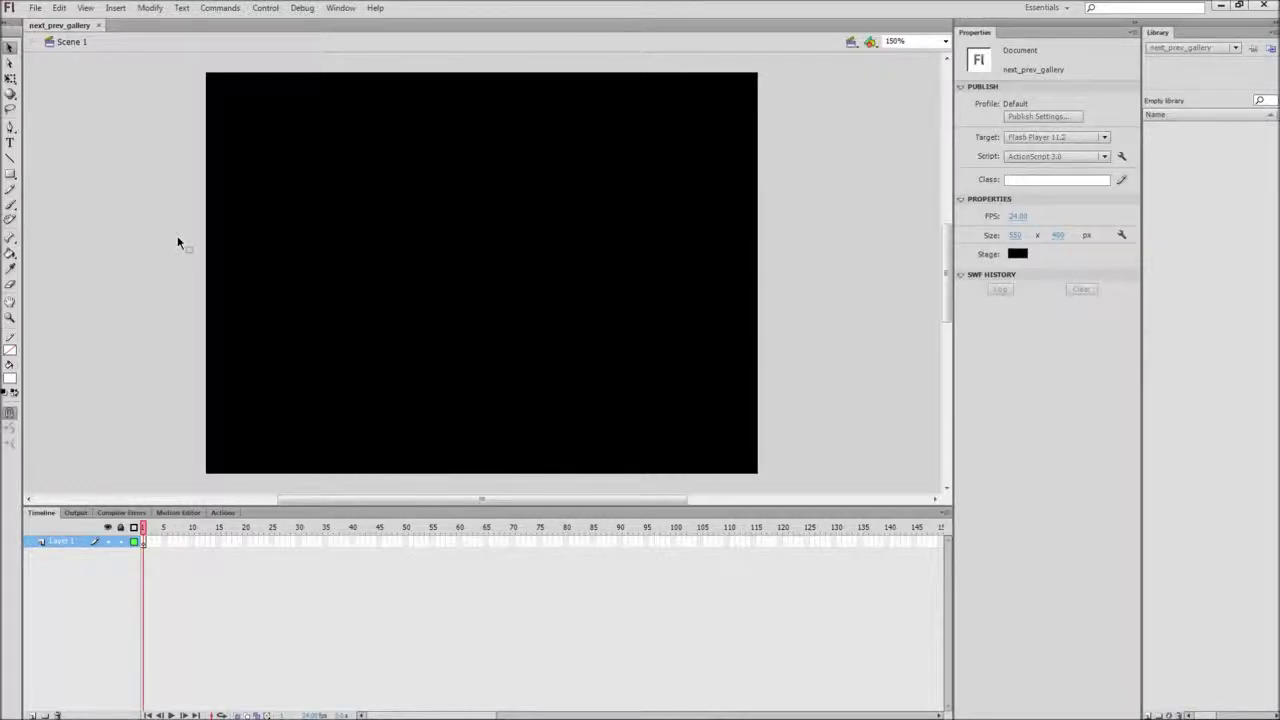
Import the four pictures dreamstimefree_254488, 5106516, 6571758 and 7413612 from the Image Gallery folder into the library.
left_click(35, 8)
mouse_move(70, 212)
left_click(236, 228)
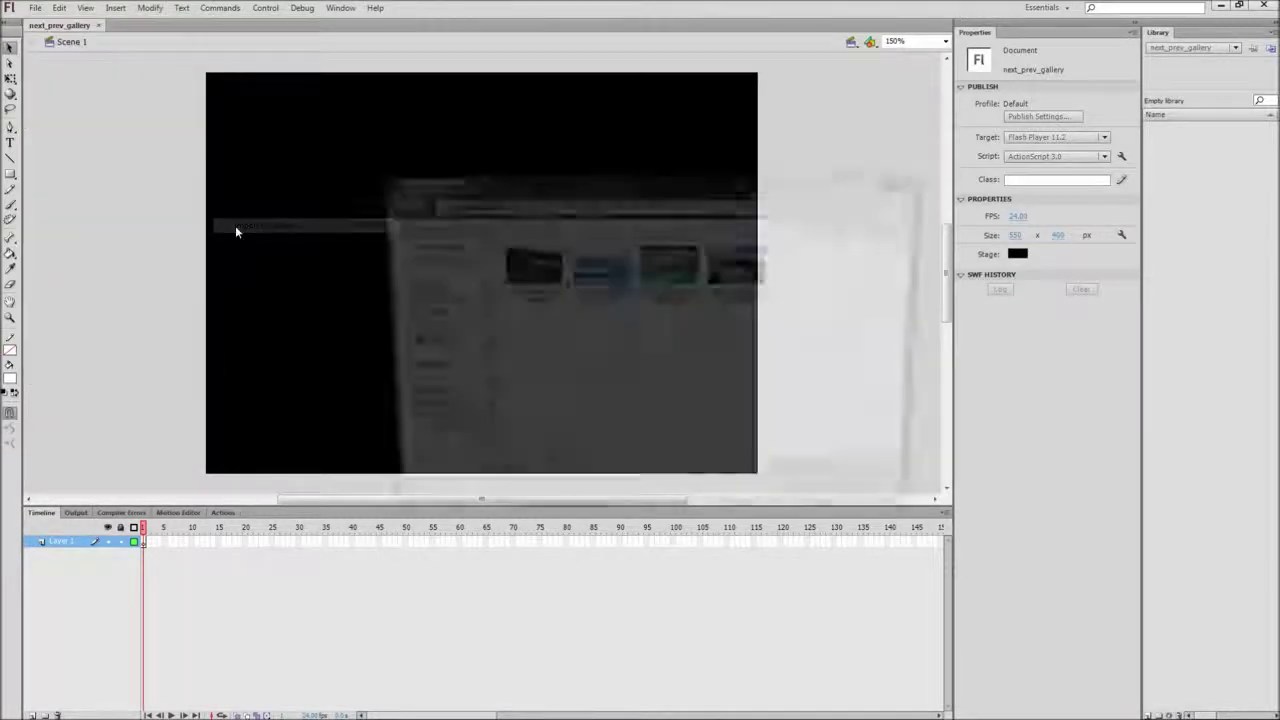
left_click(545, 265)
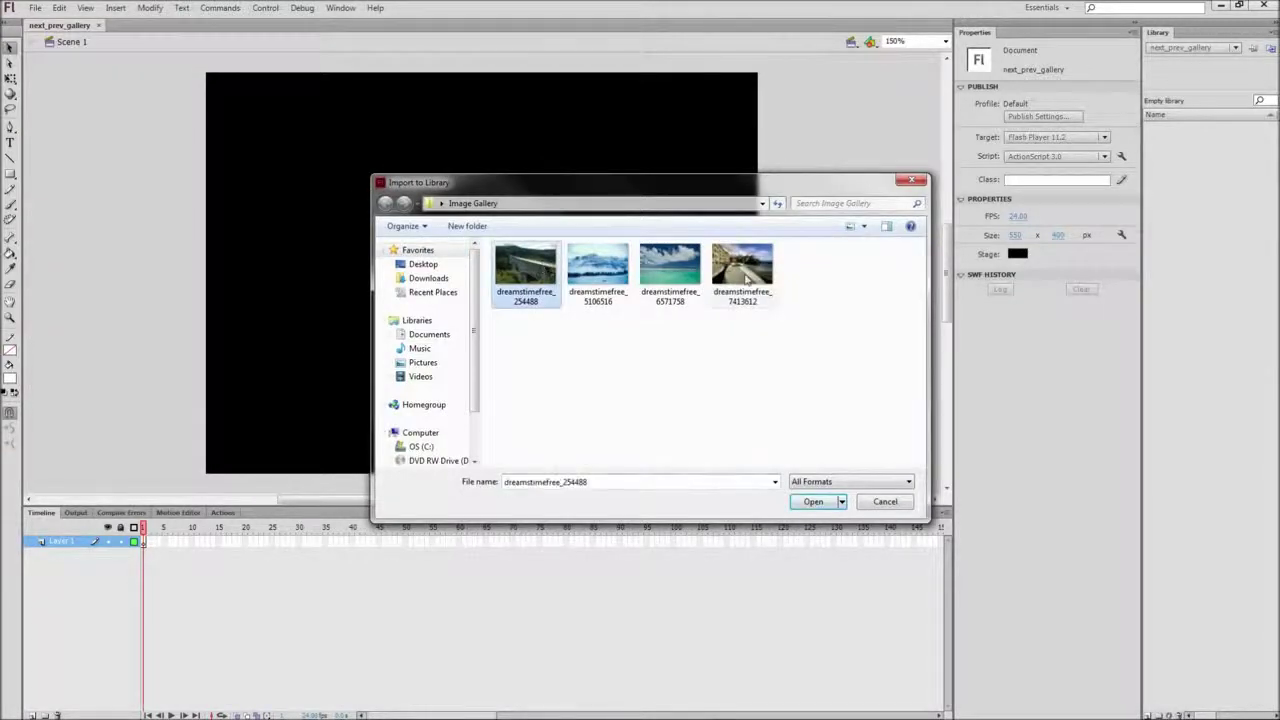
left_click(744, 276, "shift")
left_click(814, 502)
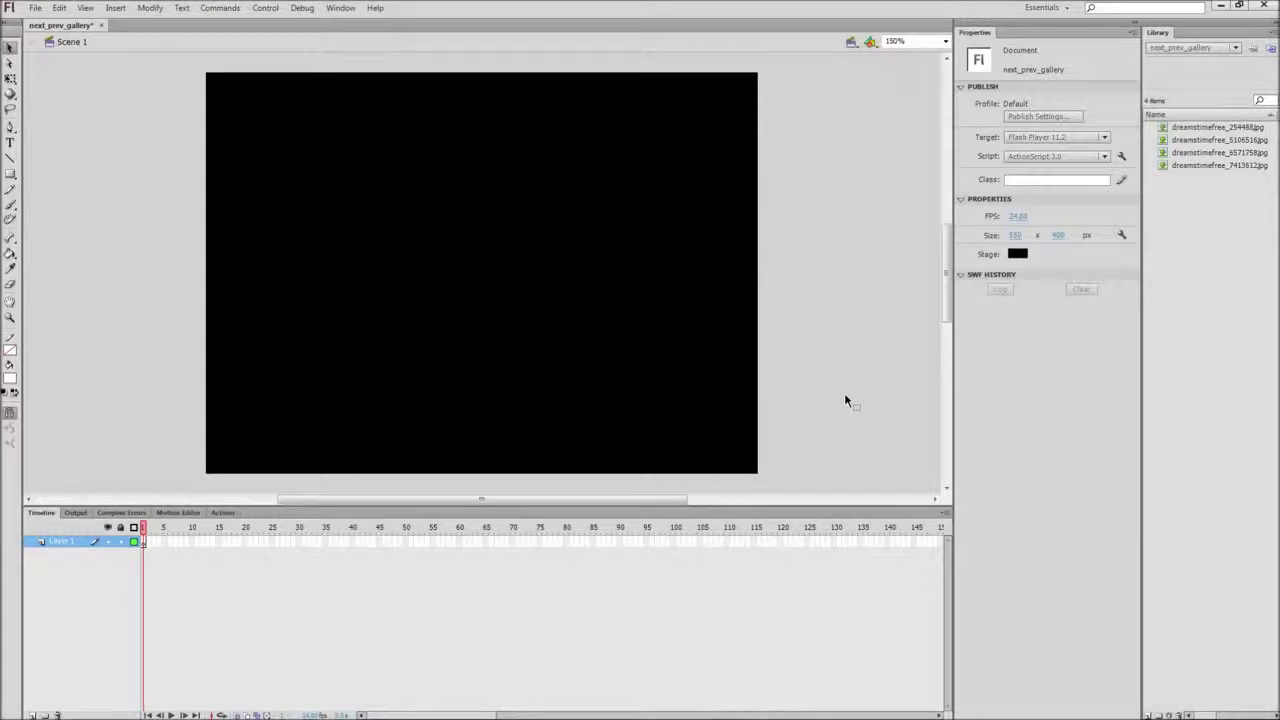
Add three new layers above Layer 1 in the timeline.
left_click(32, 715)
left_click(32, 715)
left_click(32, 715)
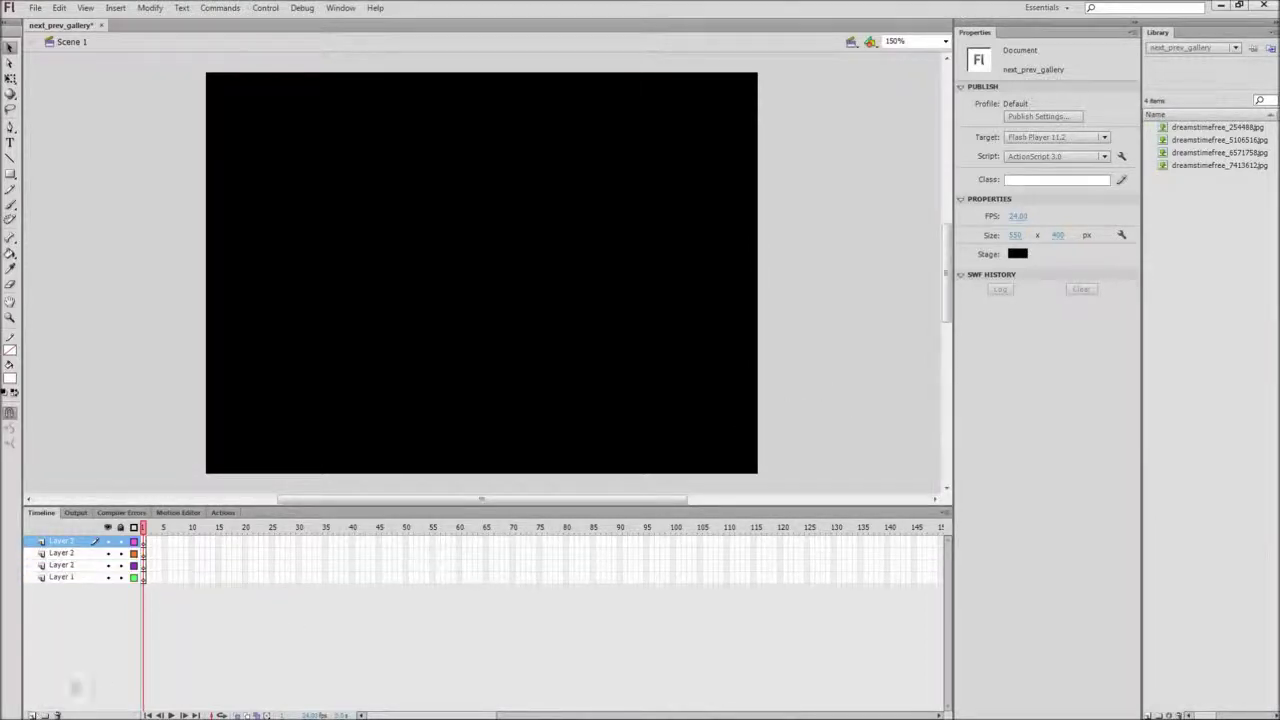
Rename the four layers from top to bottom as "as", "buttons", "images" and "border".
double_click(62, 541)
type("ac")
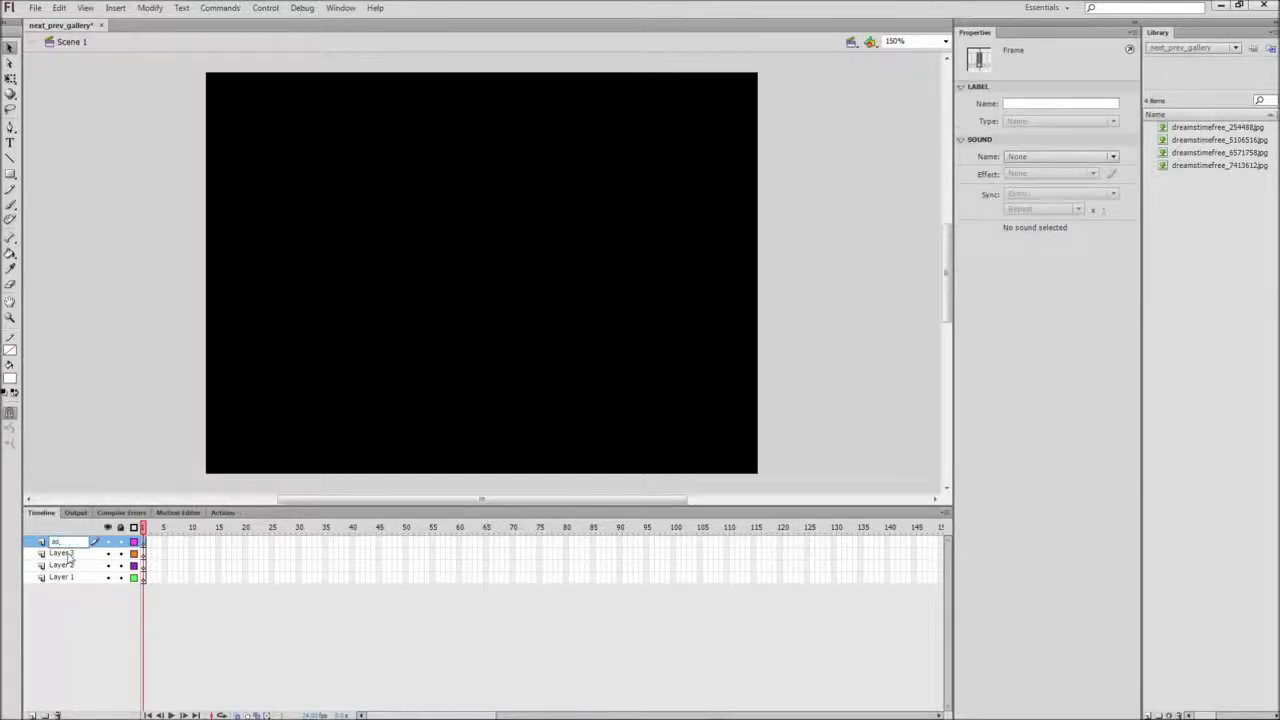
double_click(67, 554)
type("buttons")
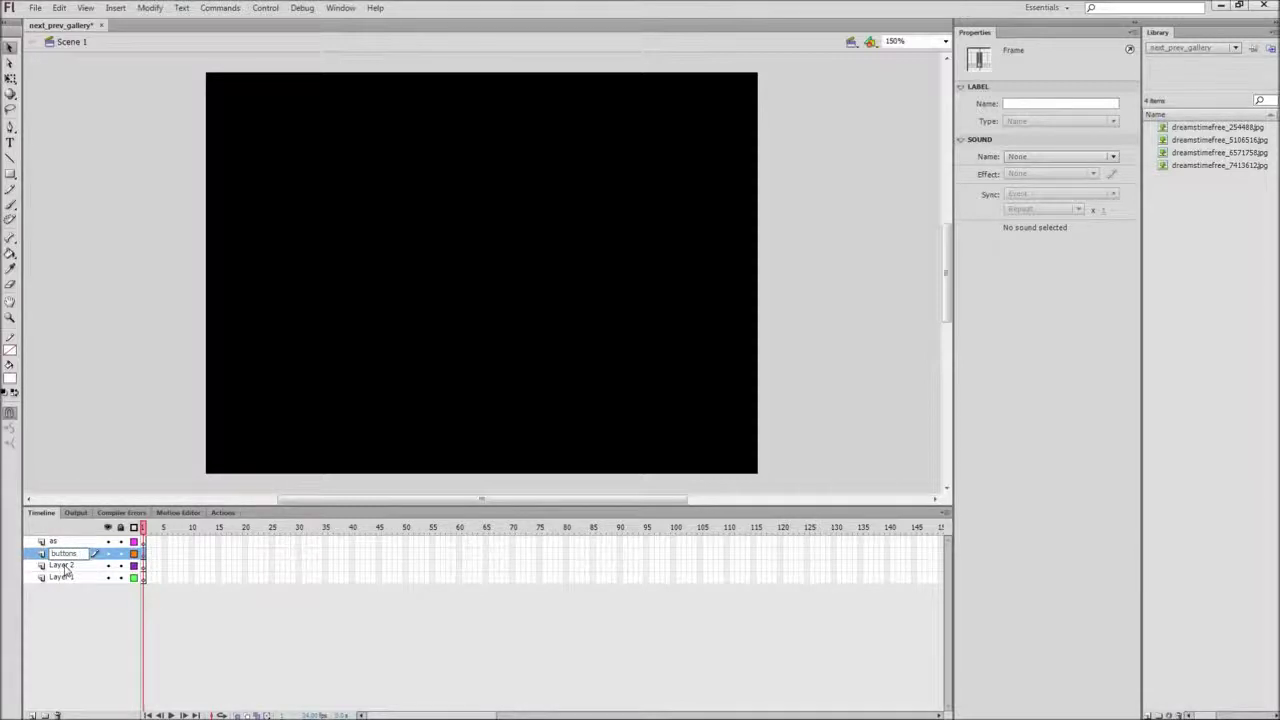
double_click(63, 566)
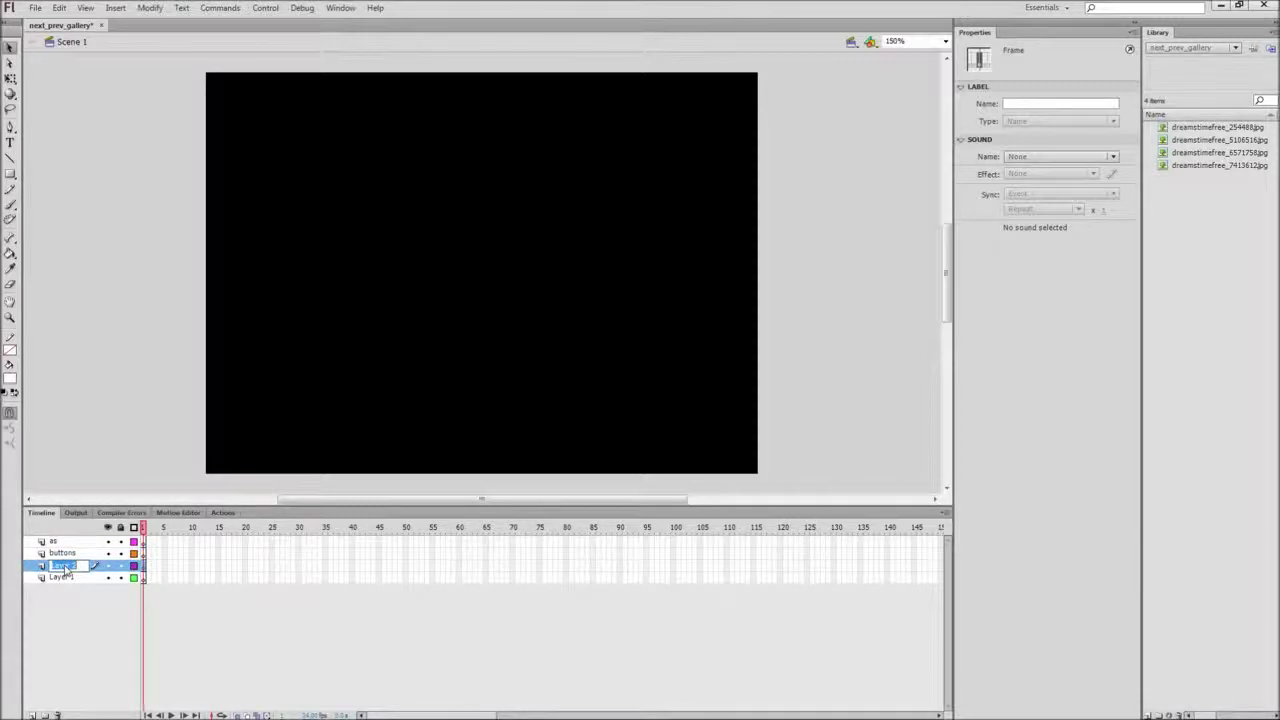
type("ma")
double_click(60, 578)
type("border")
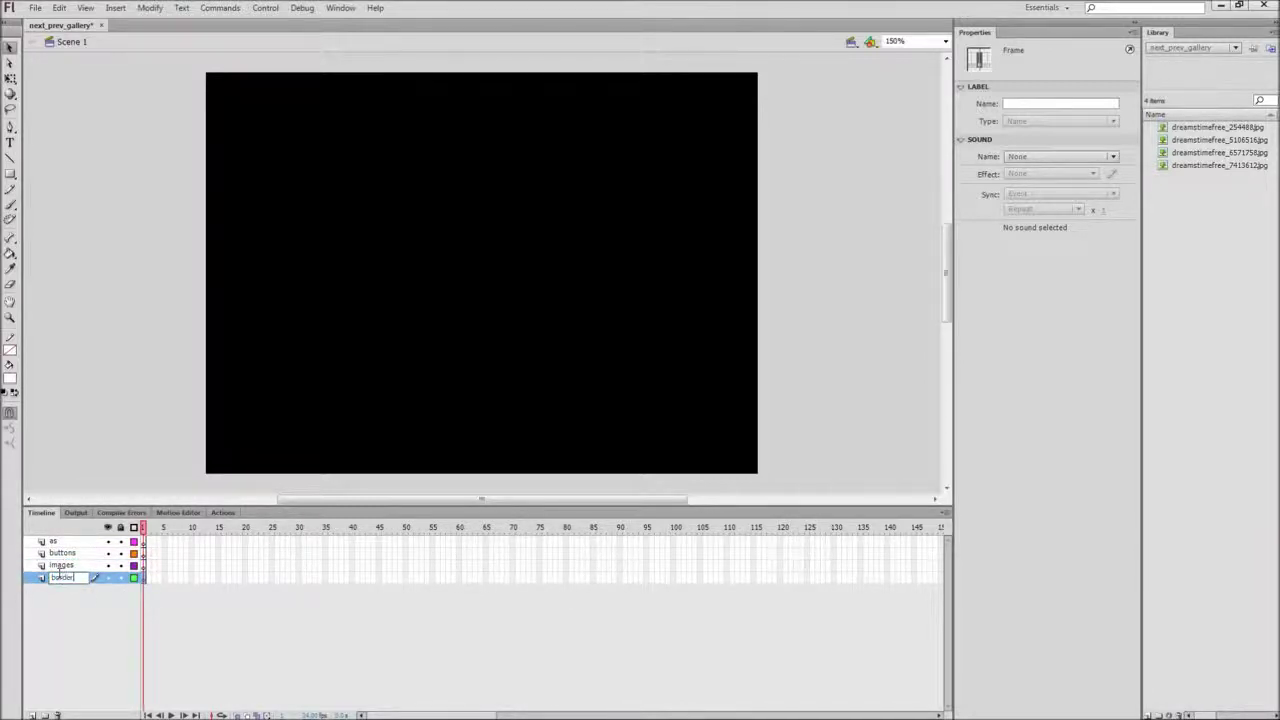
left_click(72, 600)
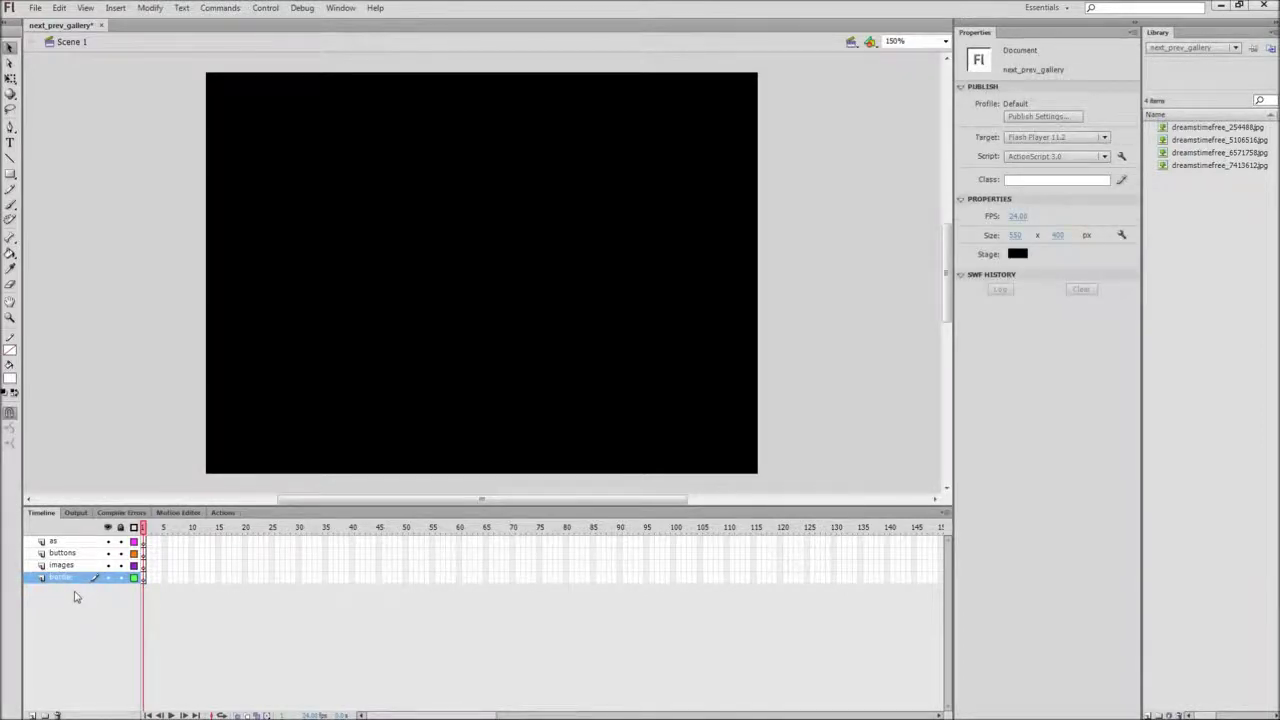
Place dreamstimefree_7413612.jpg on frame 1 of the images layer and center it horizontally and vertically on the stage.
left_click(145, 565)
left_click_drag(1205, 168, 489, 264)
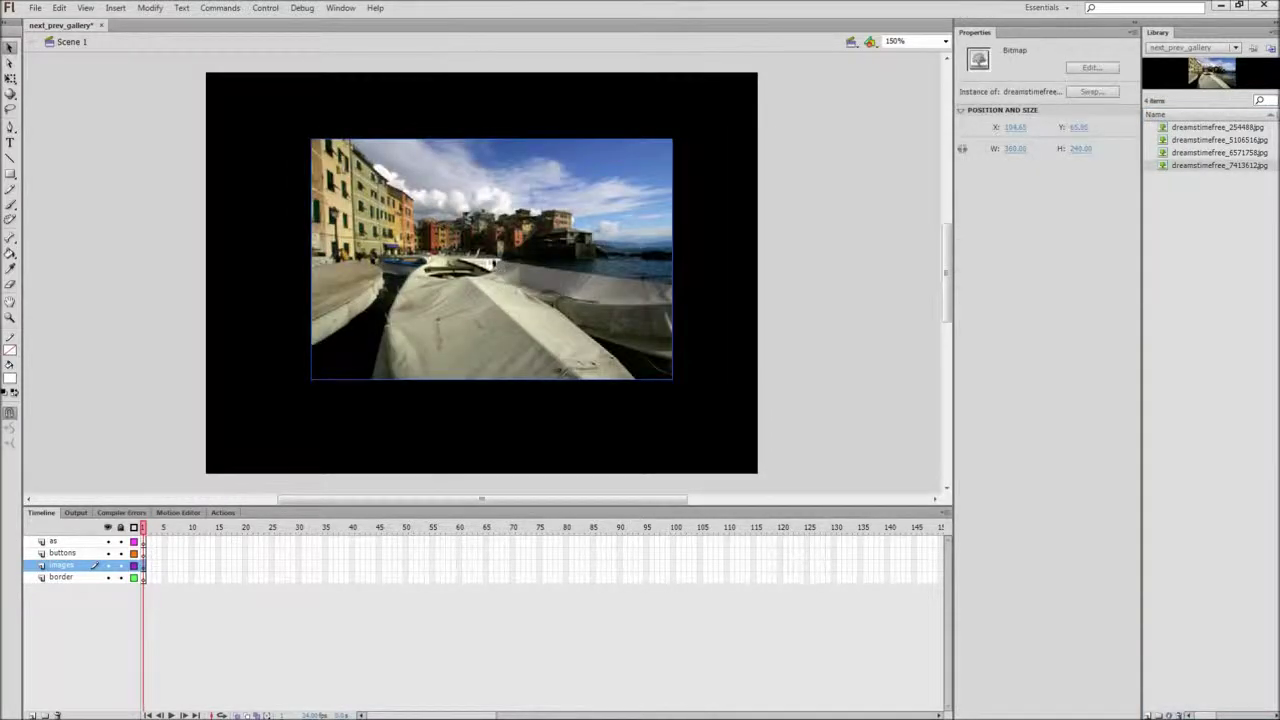
left_click(340, 8)
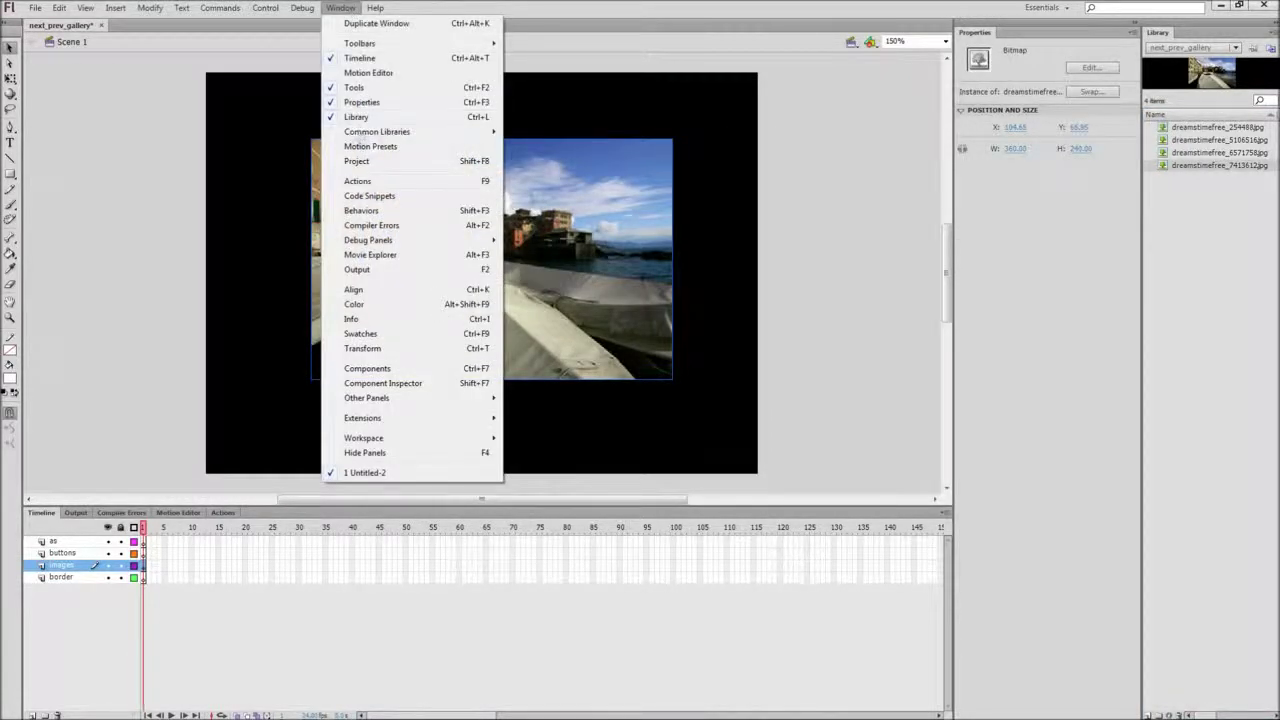
left_click(370, 292)
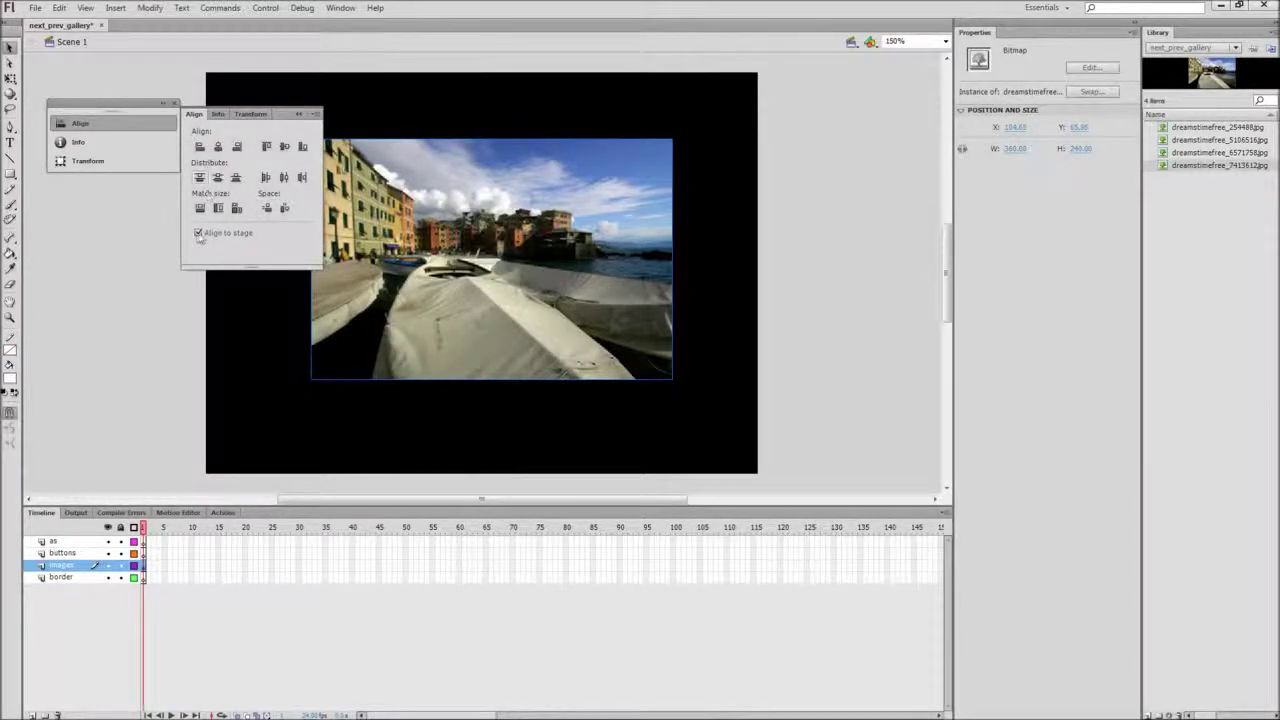
left_click(284, 146)
left_click(218, 146)
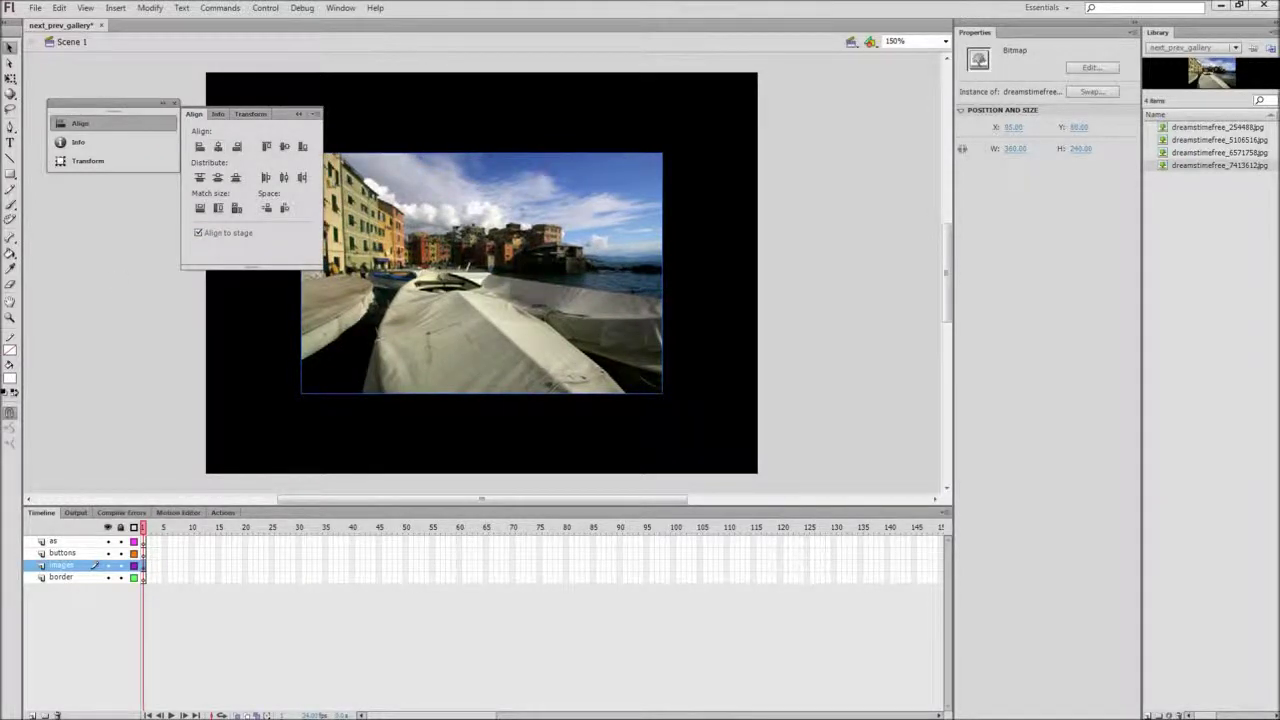
Insert a blank keyframe at frame 2 of the images layer and place dreamstimefree_6571758.jpg there, centered on the stage.
right_click(149, 565)
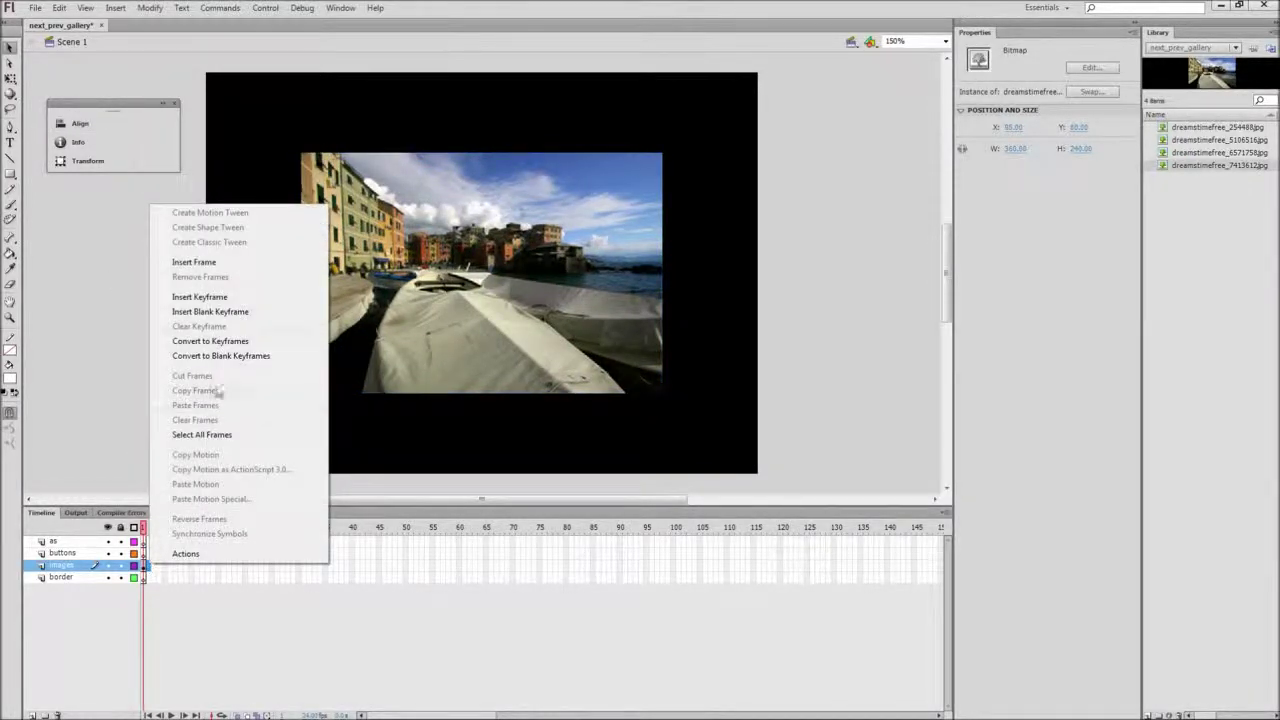
left_click(225, 312)
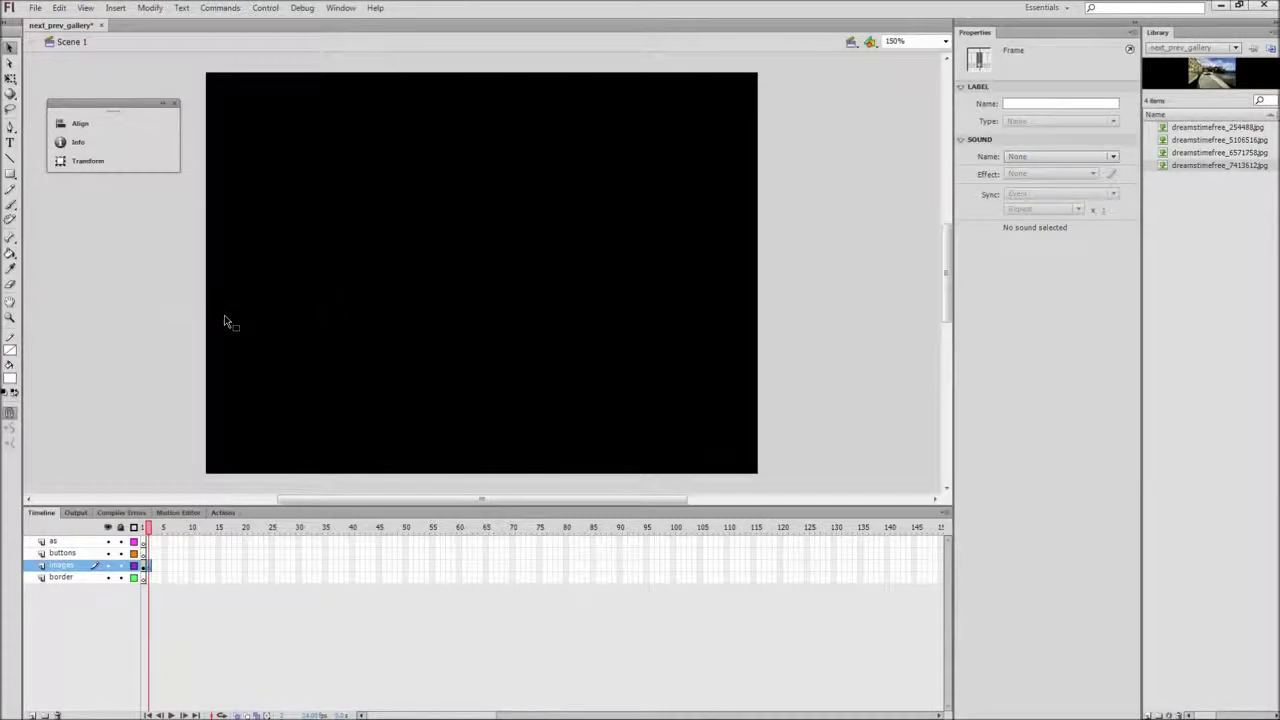
left_click_drag(1225, 160, 343, 246)
left_click(128, 123)
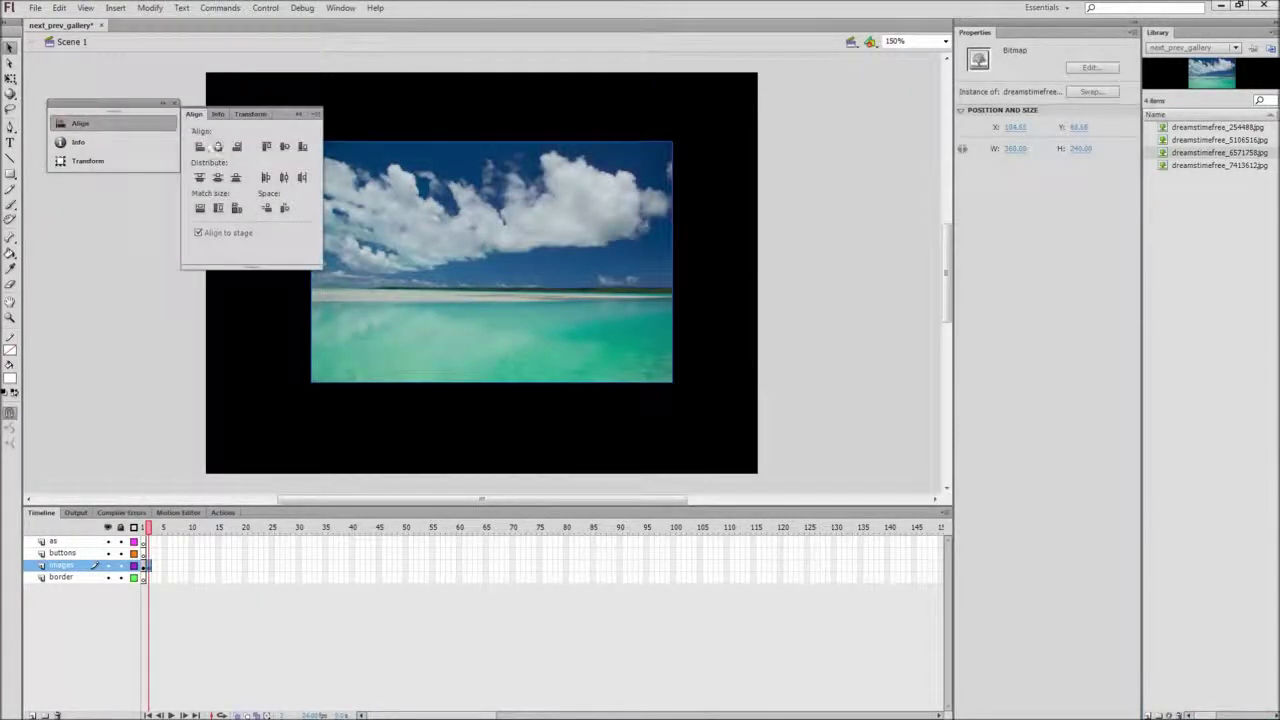
left_click(284, 147)
left_click(284, 147)
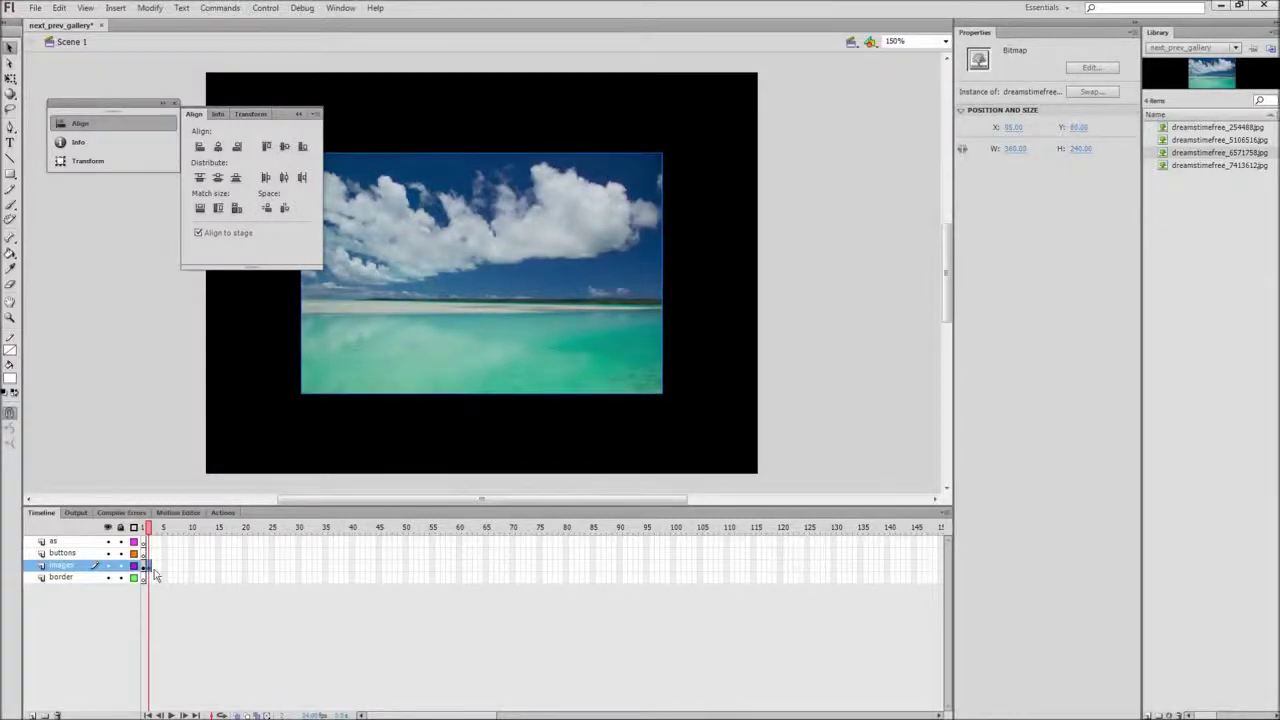
Insert a blank keyframe at frame 3 of the images layer and place dreamstimefree_5106516.jpg there, centered on the stage.
right_click(156, 566)
left_click(250, 313)
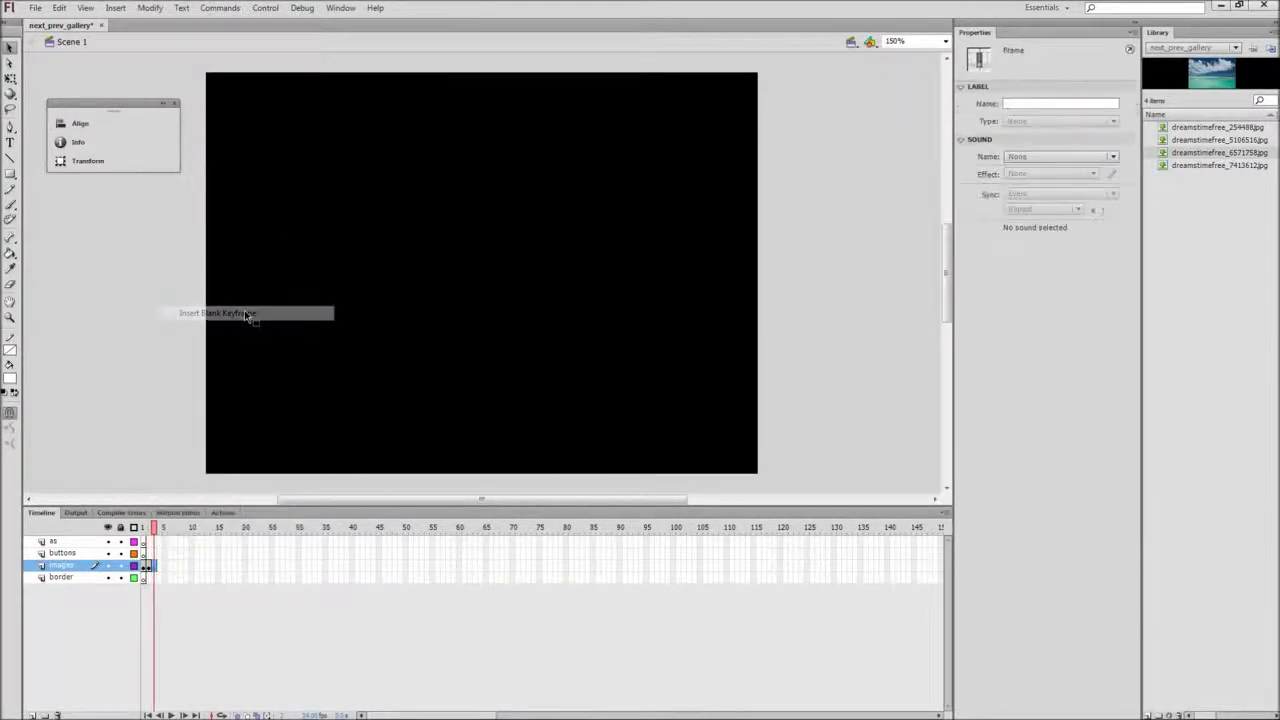
left_click_drag(1203, 145, 492, 272)
left_click(100, 123)
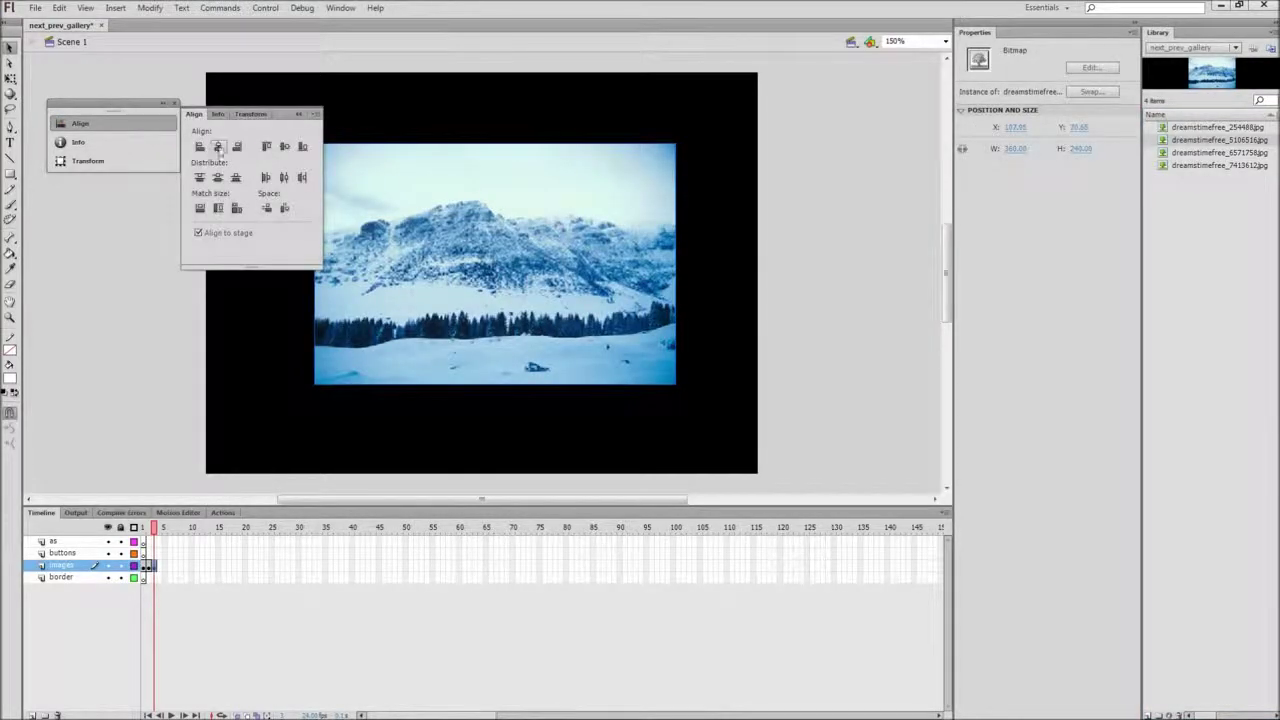
left_click(218, 147)
left_click(284, 147)
Insert a blank keyframe at frame 4 of the images layer and place dreamstimefree_254488.jpg there, centered on the stage.
right_click(159, 566)
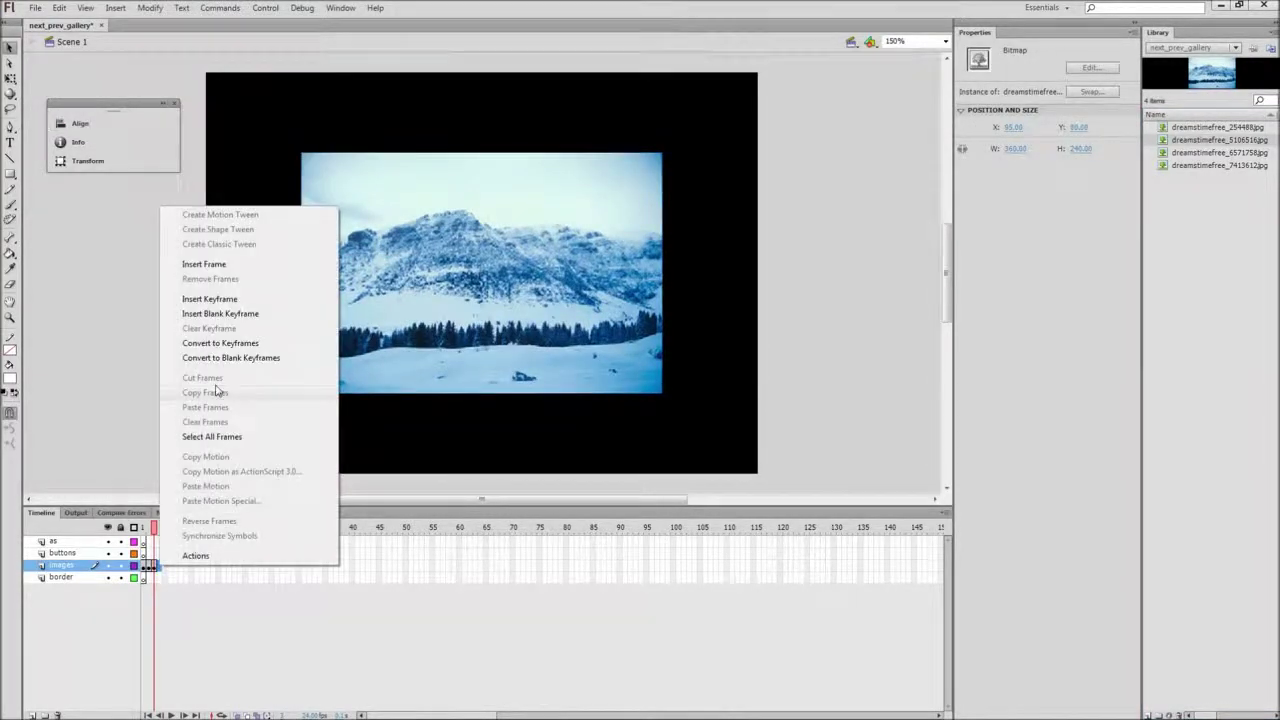
left_click(232, 317)
left_click_drag(1210, 127, 487, 280)
left_click(80, 123)
left_click(218, 147)
left_click(284, 147)
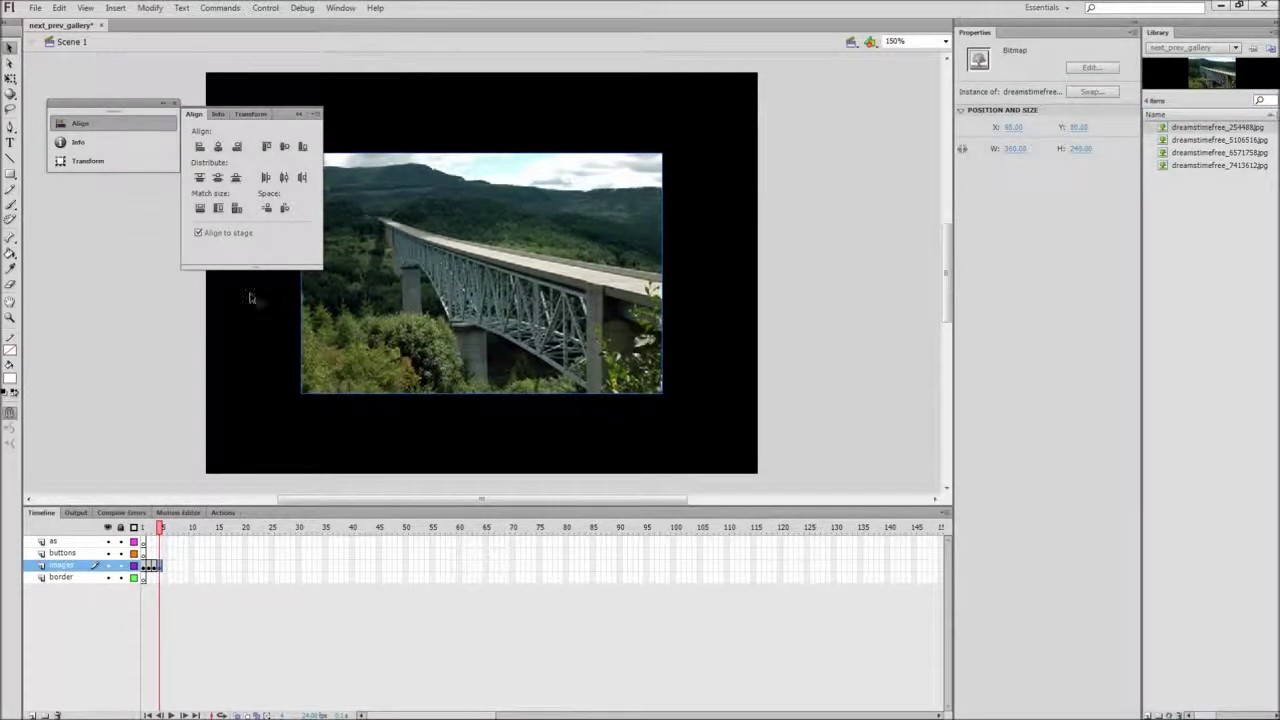
left_click(128, 296)
Draw a white rectangle without a stroke on frame 1 of the border layer, roughly covering the picture's area.
left_click_drag(160, 527, 144, 550)
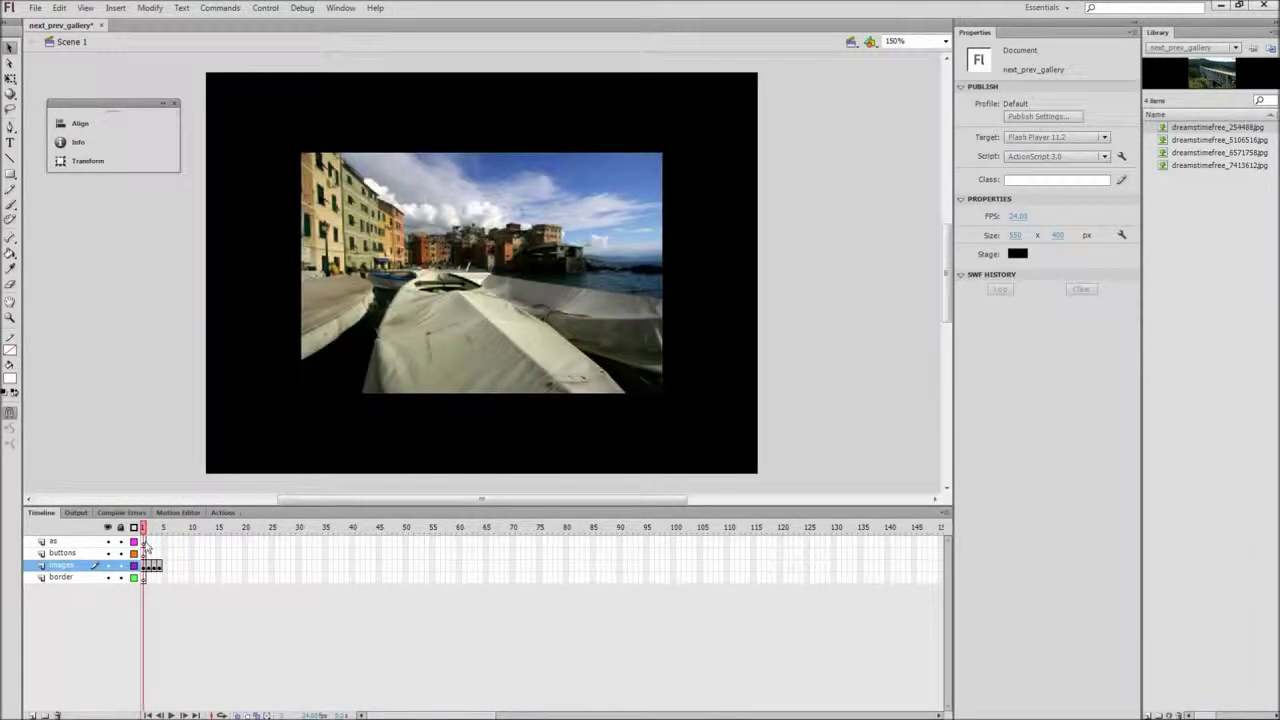
left_click(144, 578)
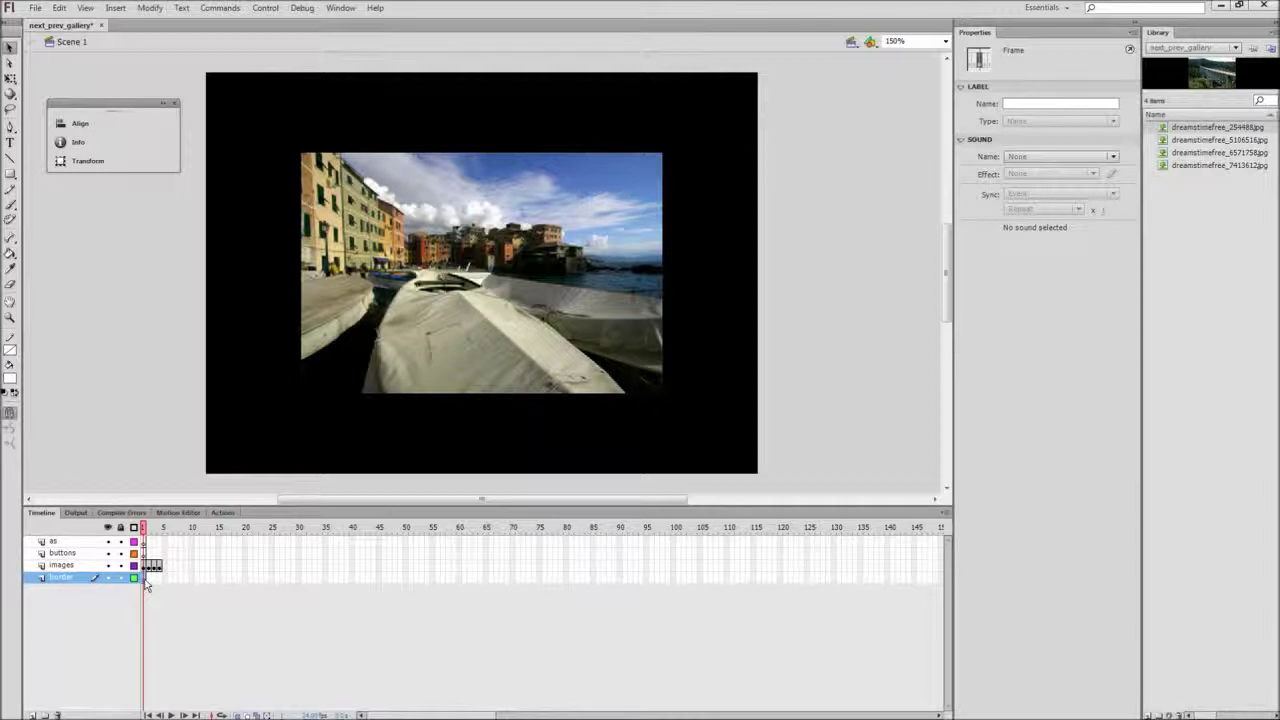
key("r")
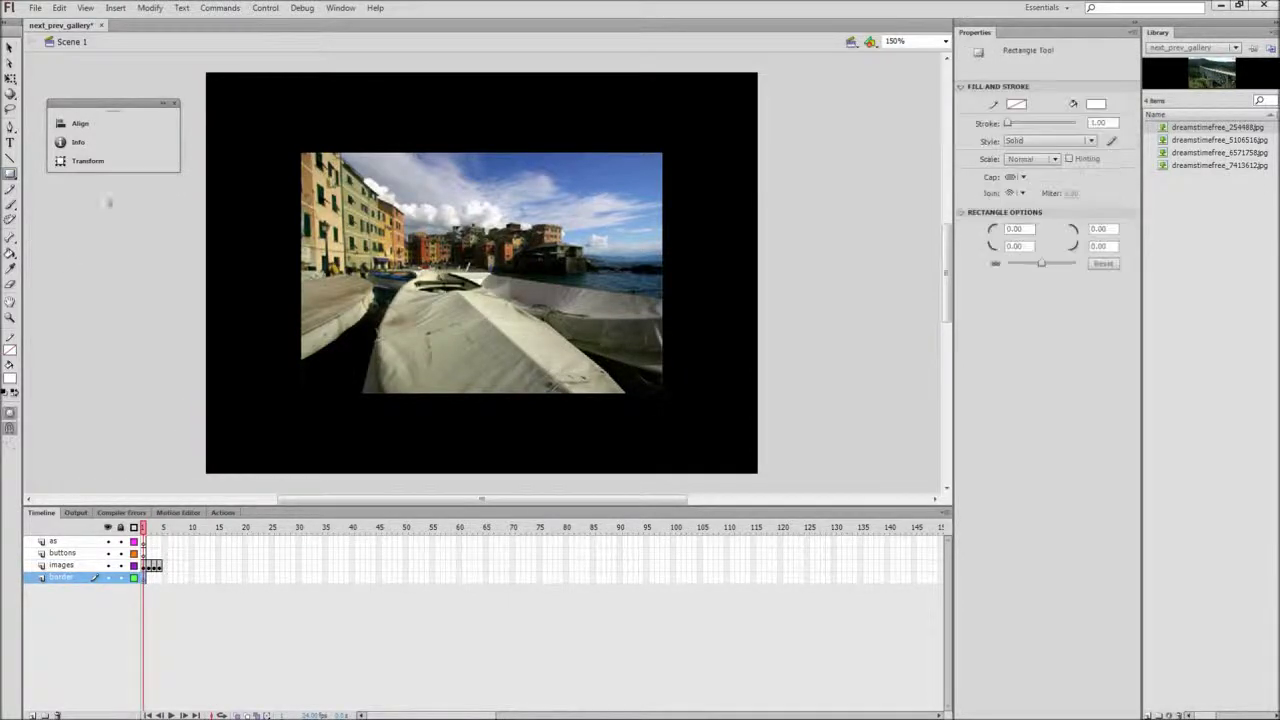
left_click_drag(301, 153, 663, 396)
Set the white rectangle's size to 360 by 240 px and center it horizontally and vertically on the stage.
left_click(1015, 125)
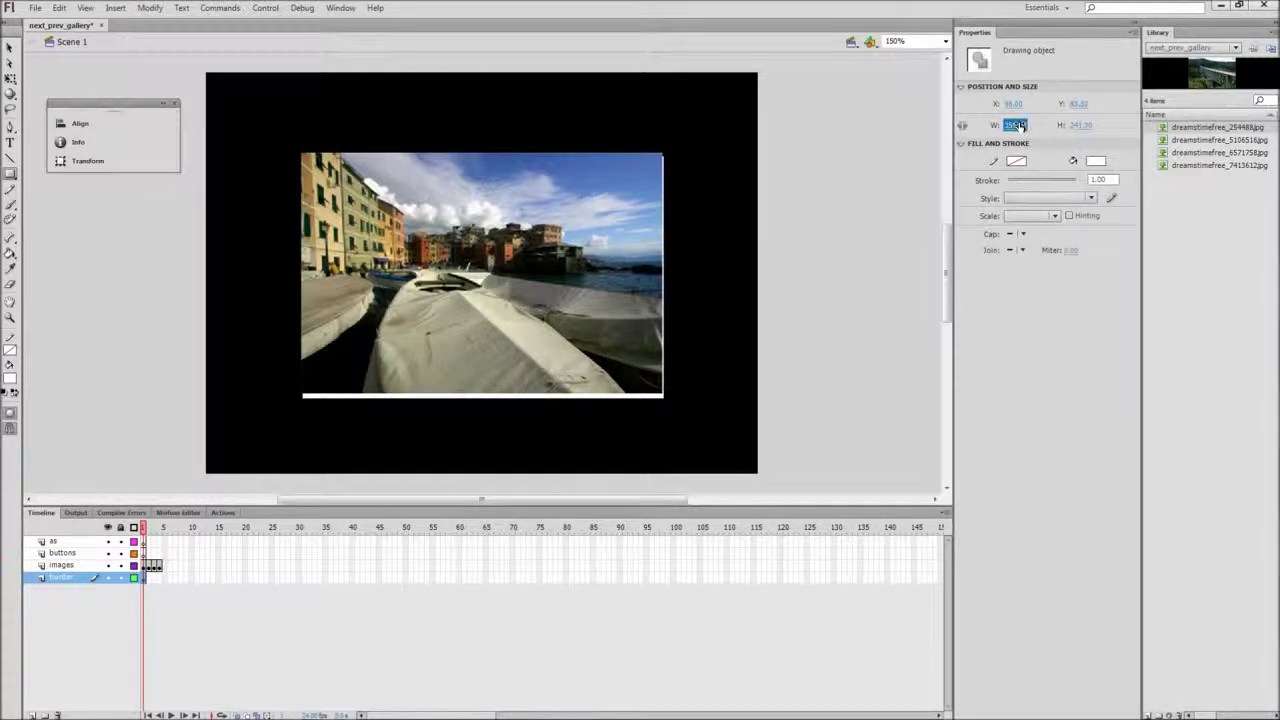
type("360")
left_click(1078, 125)
type("240")
key("Return")
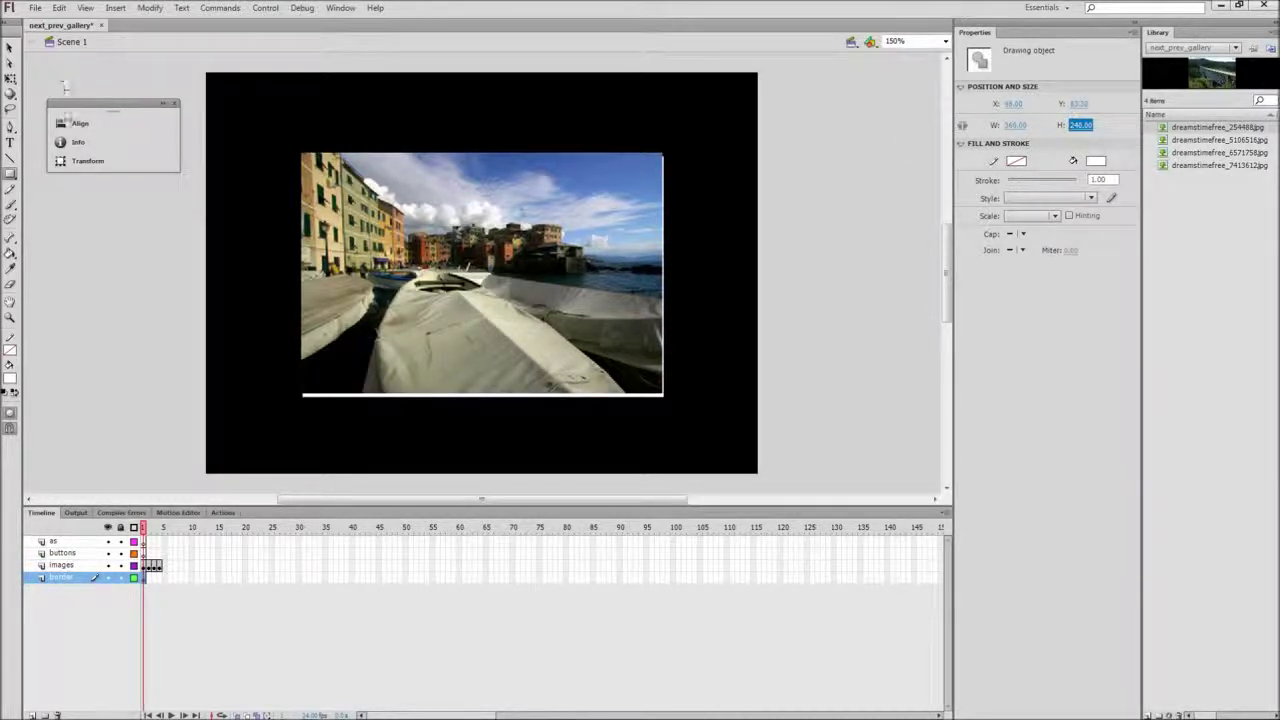
left_click(72, 124)
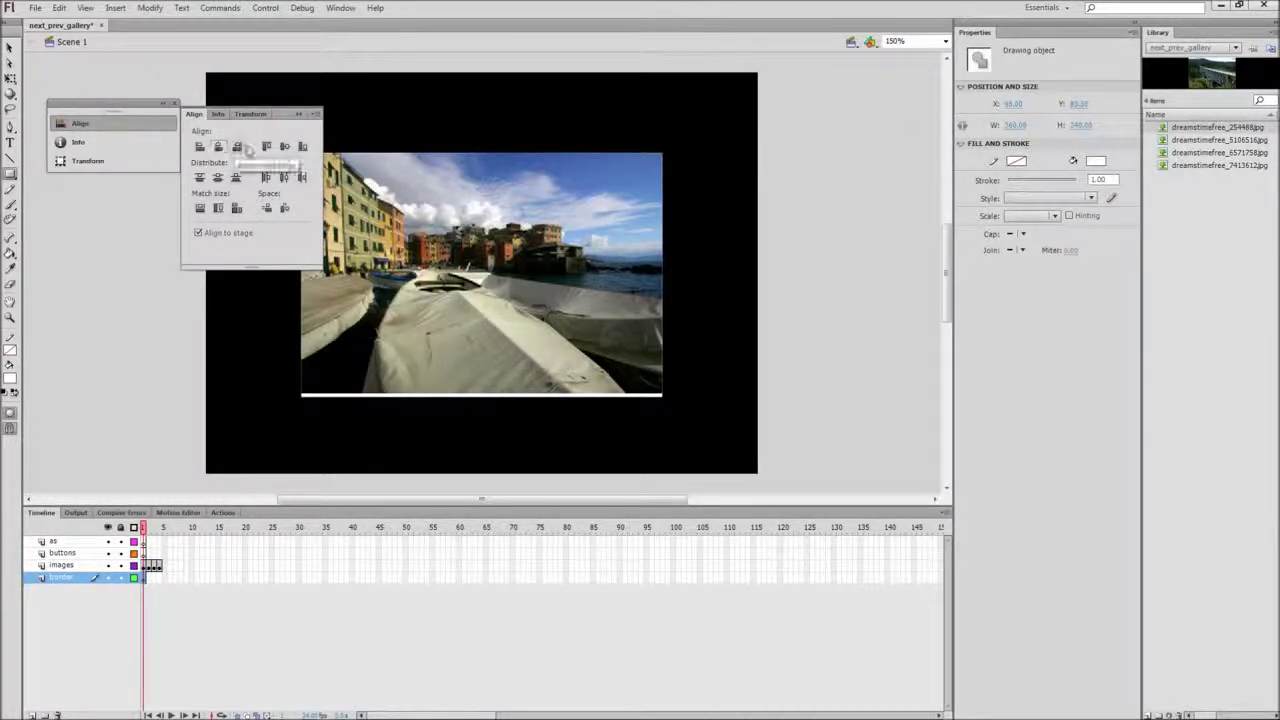
left_click(284, 147)
left_click(284, 147)
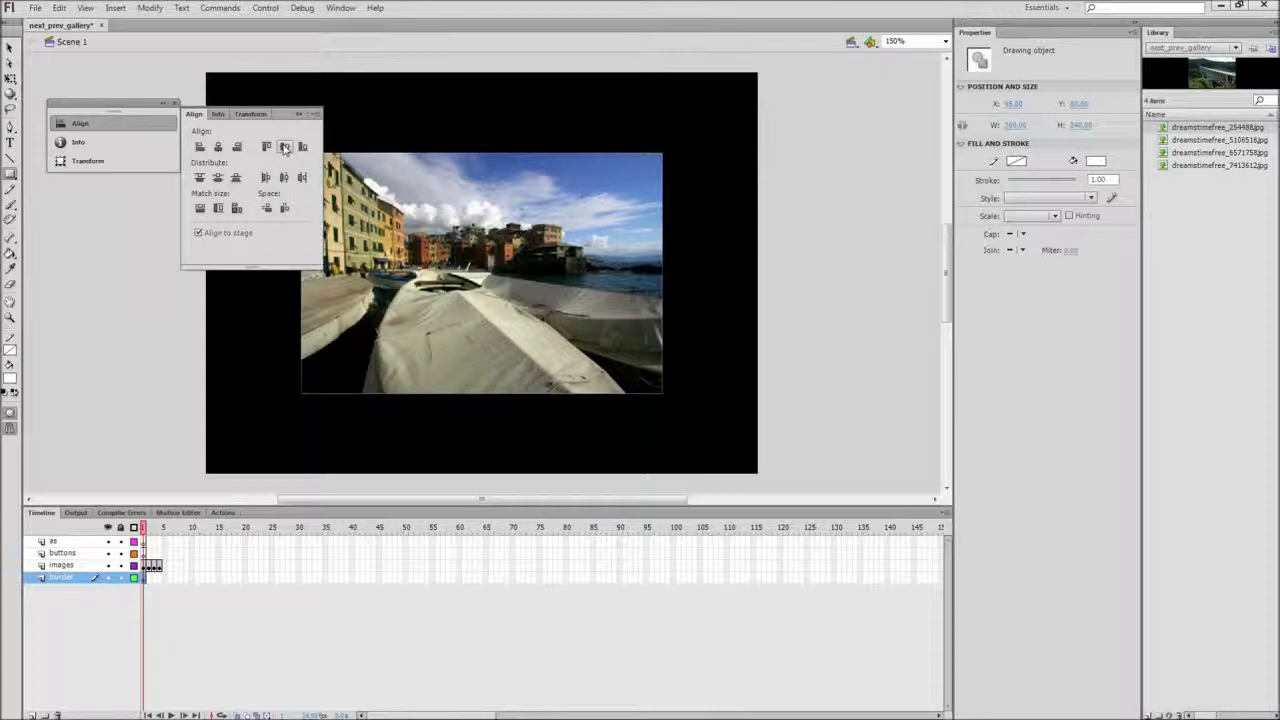
Enlarge the white rectangle slightly from its center with Free Transform to form a thin border around the picture.
left_click(10, 78)
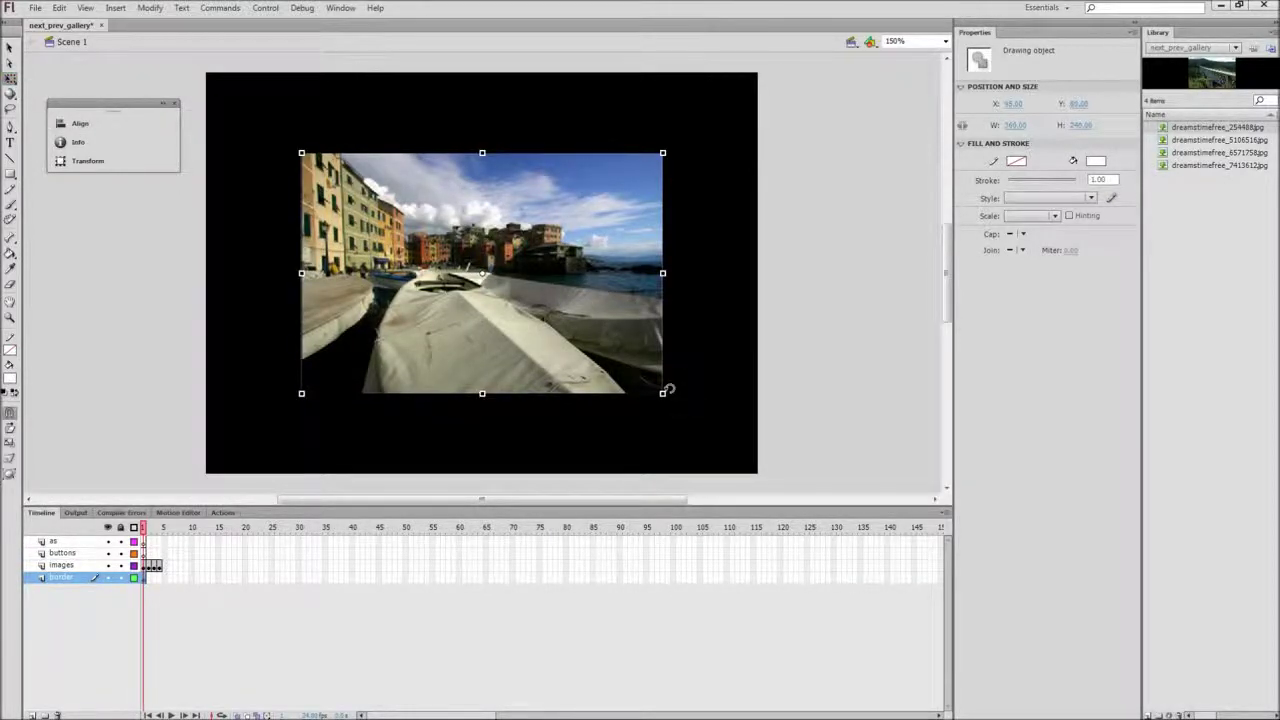
left_click_drag(663, 394, 667, 396)
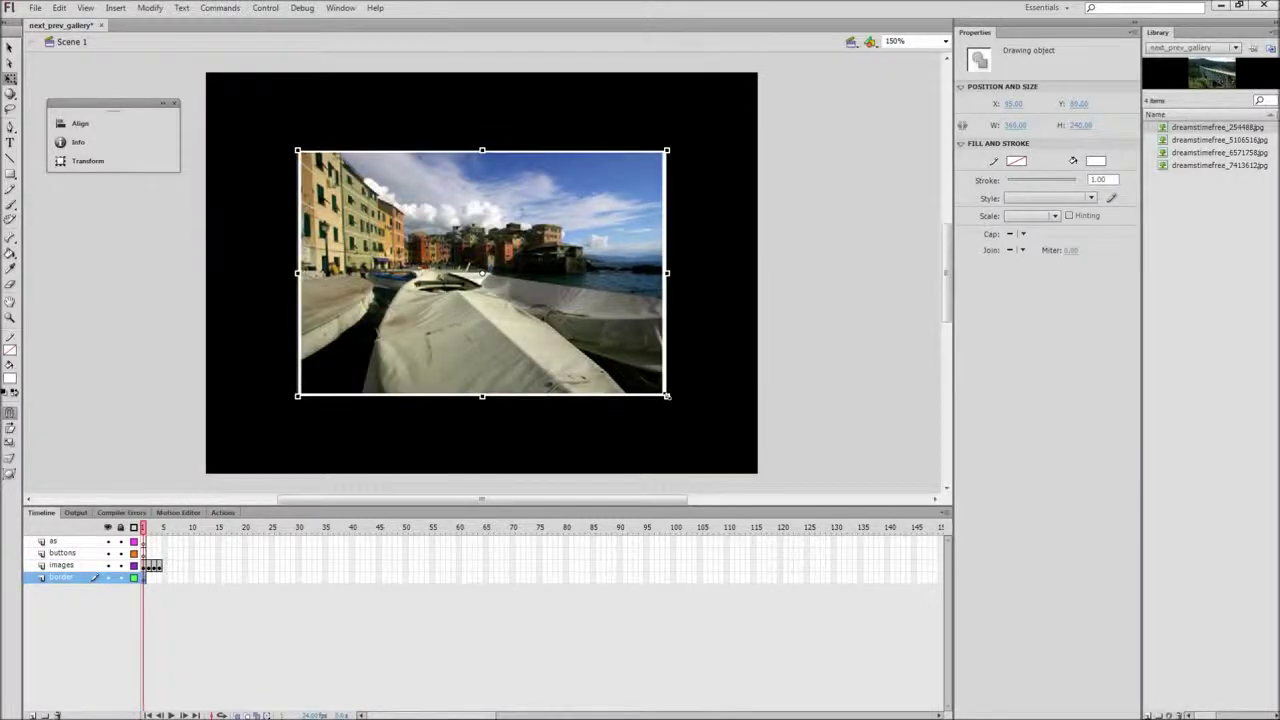
left_click(815, 338)
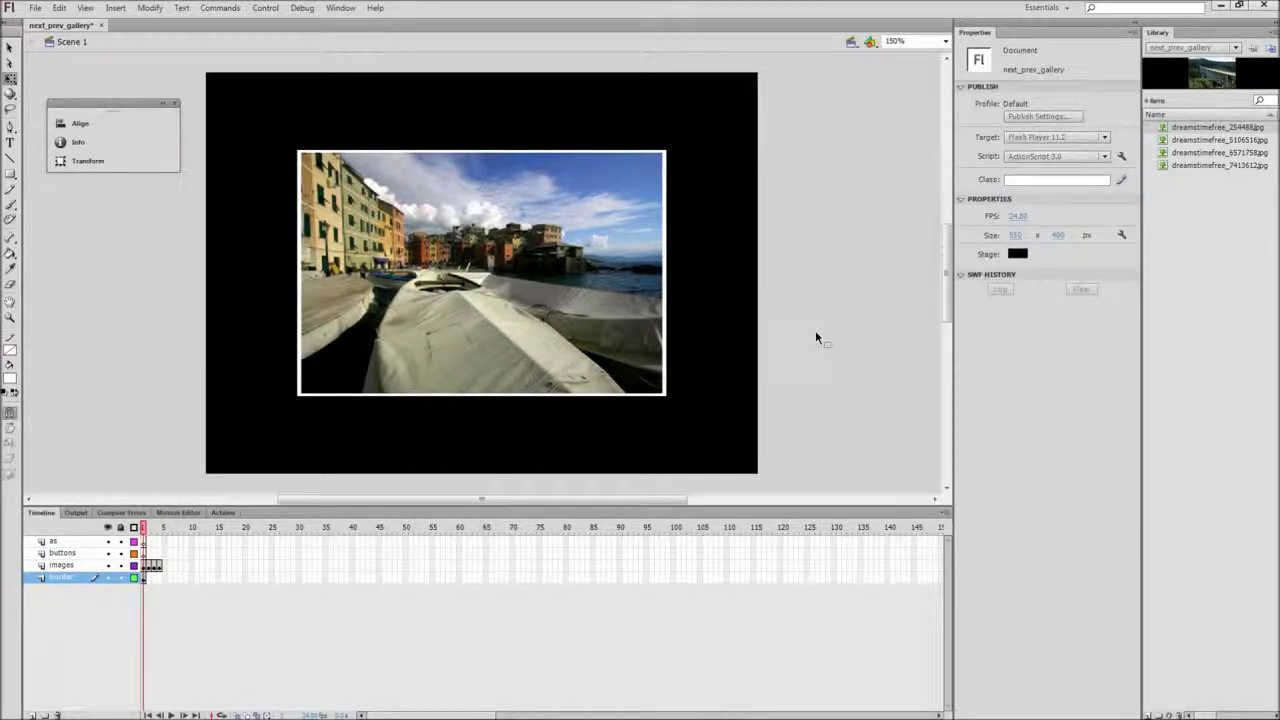
Extend the border layer's frame 1 content through frame 4 to cover all four pictures, and return to frame 1.
left_click_drag(145, 584, 163, 587)
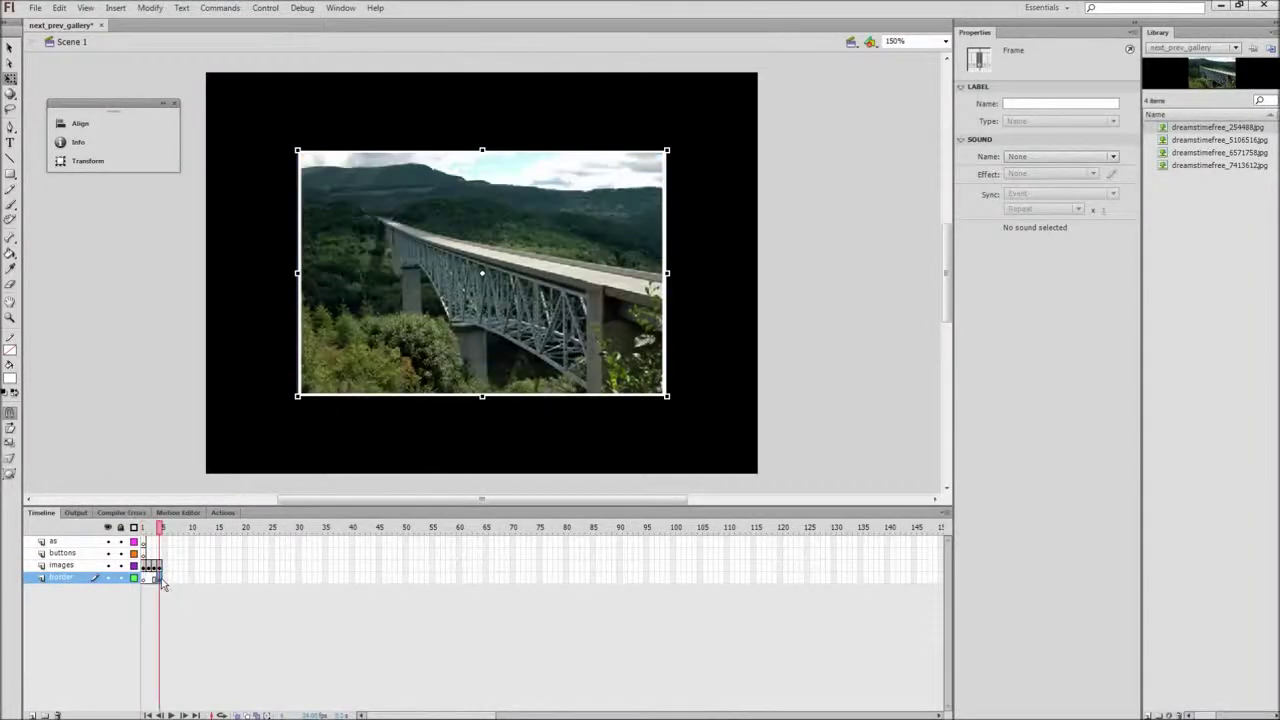
left_click(145, 580)
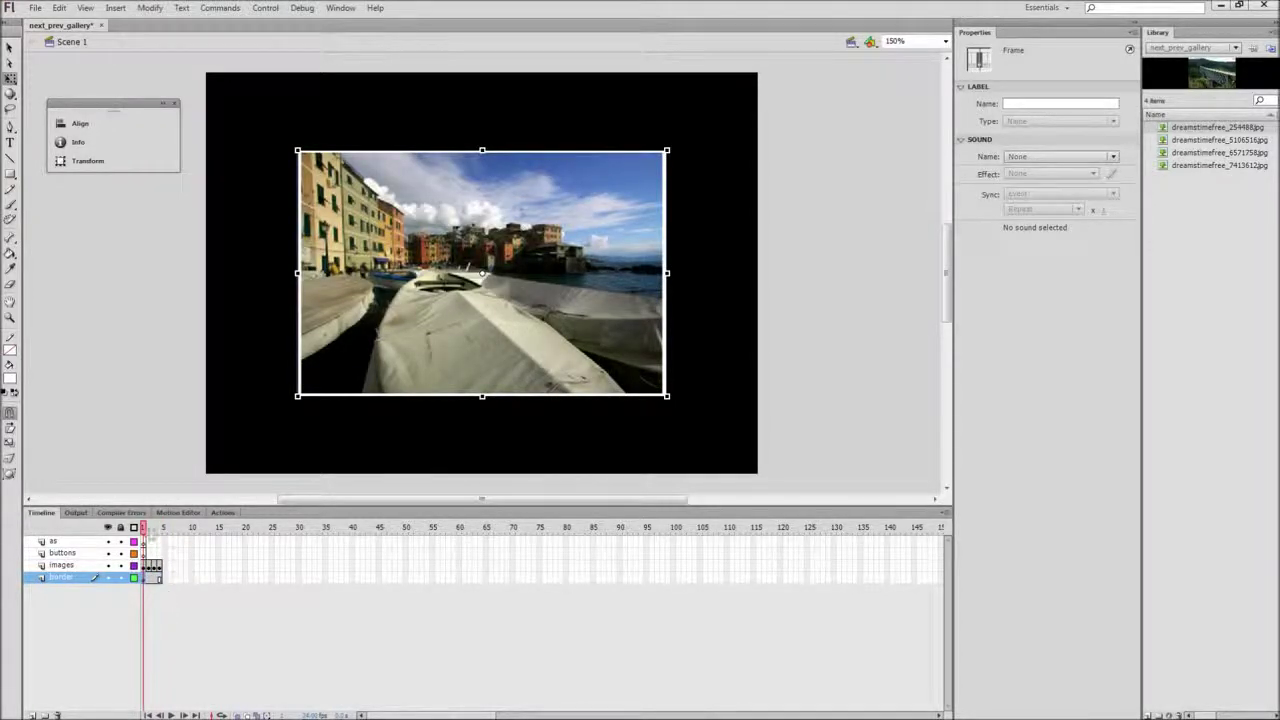
left_click(151, 530)
left_click_drag(152, 533, 143, 531)
left_click(146, 379)
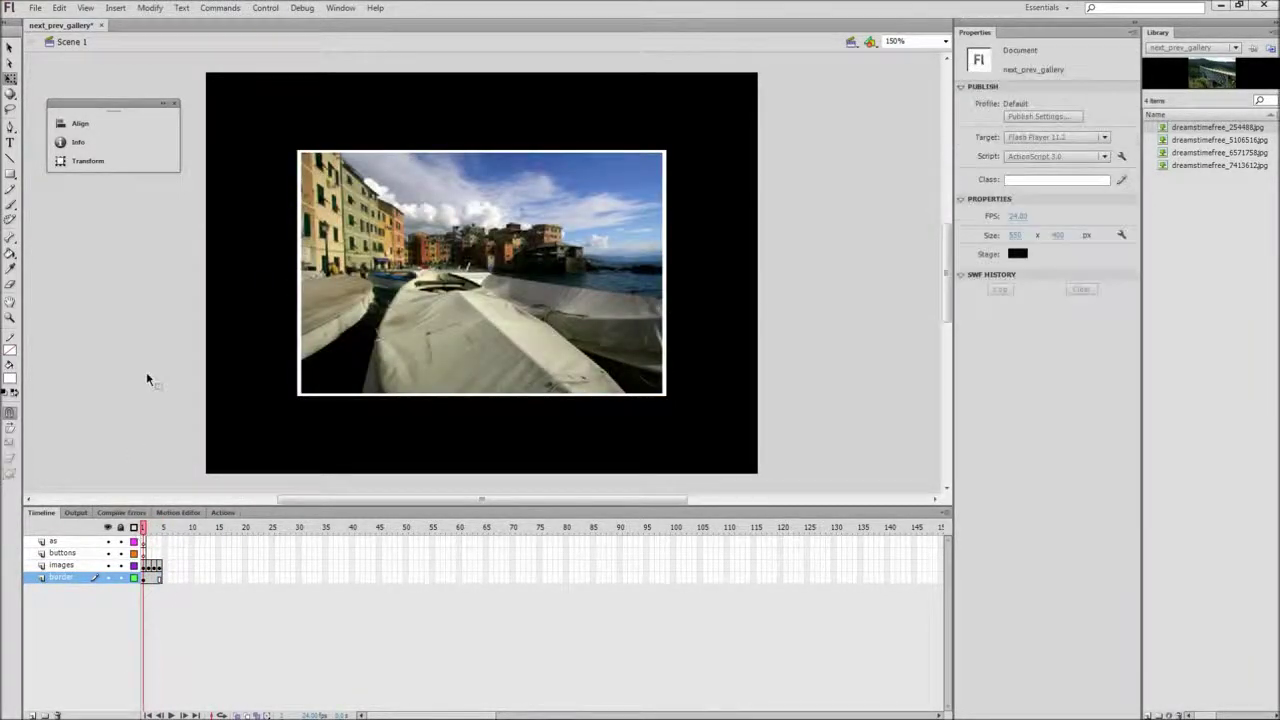
Add a white left-pointing arrow on frame 1 of the buttons layer as 175 pt Webdings static text, using the character 3.
left_click(143, 552)
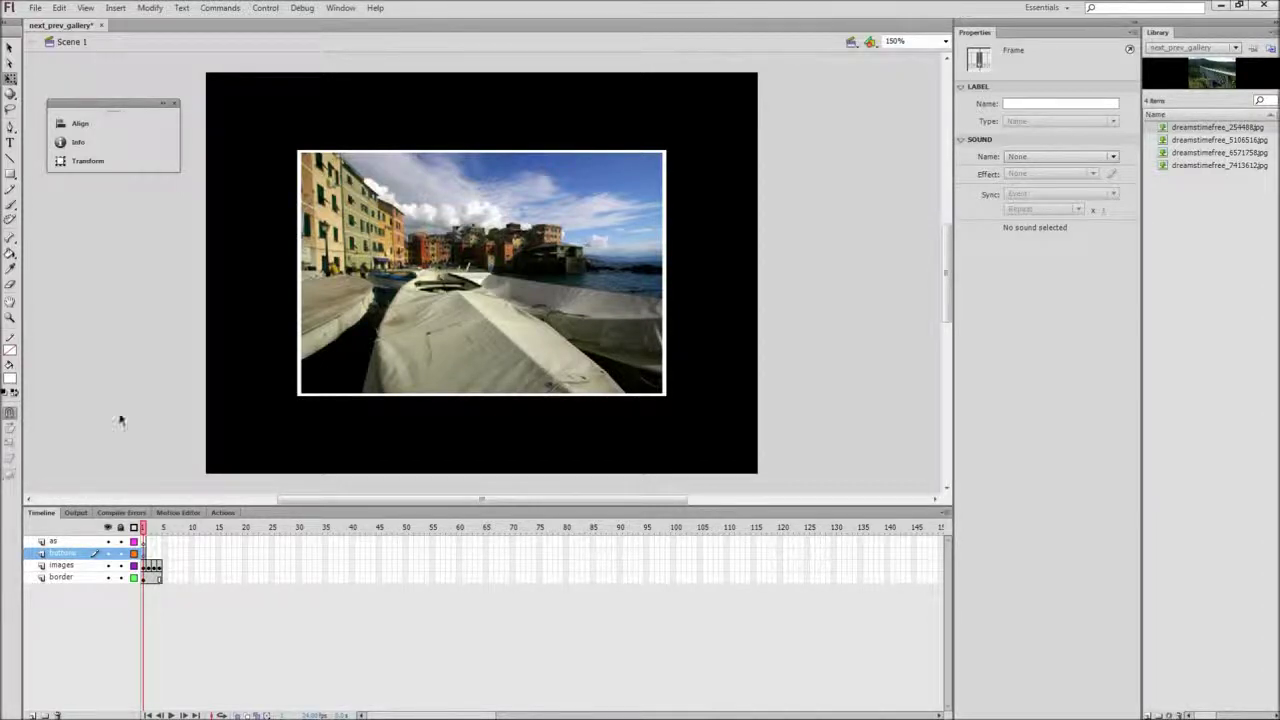
left_click(10, 142)
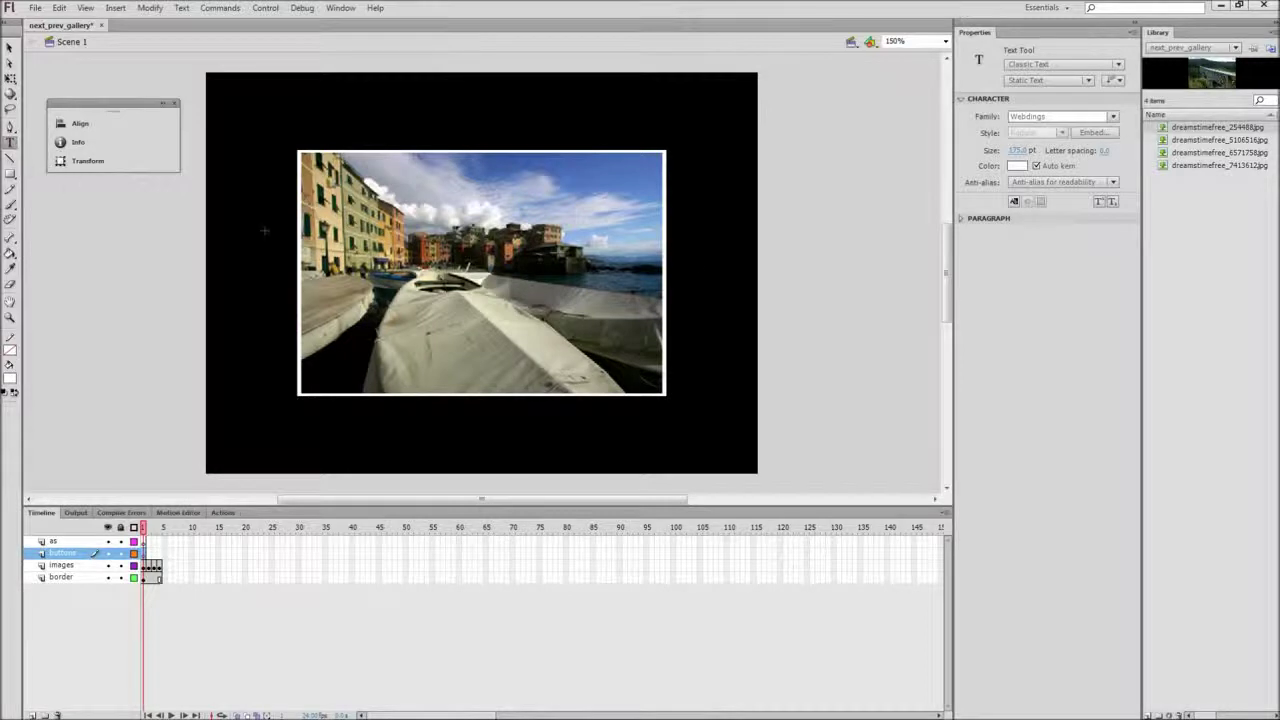
left_click(1049, 117)
type("Web")
left_click(1016, 150)
type("150")
left_click(843, 88)
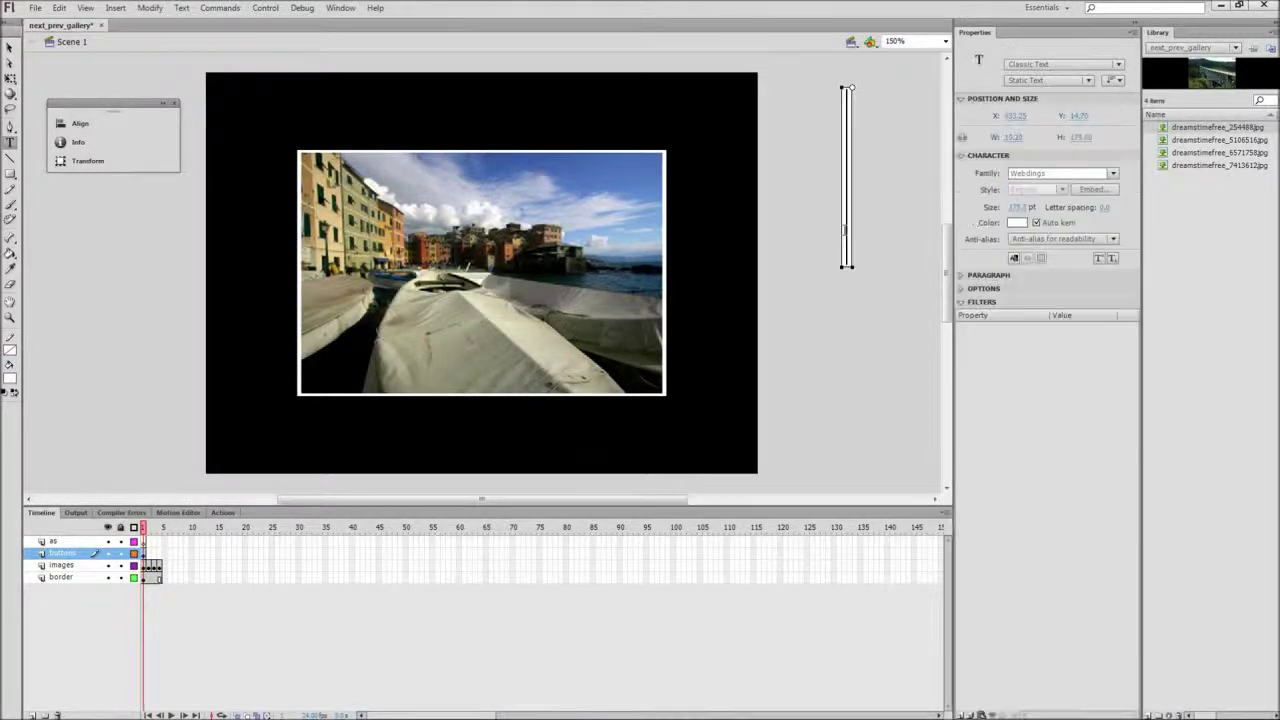
type("3")
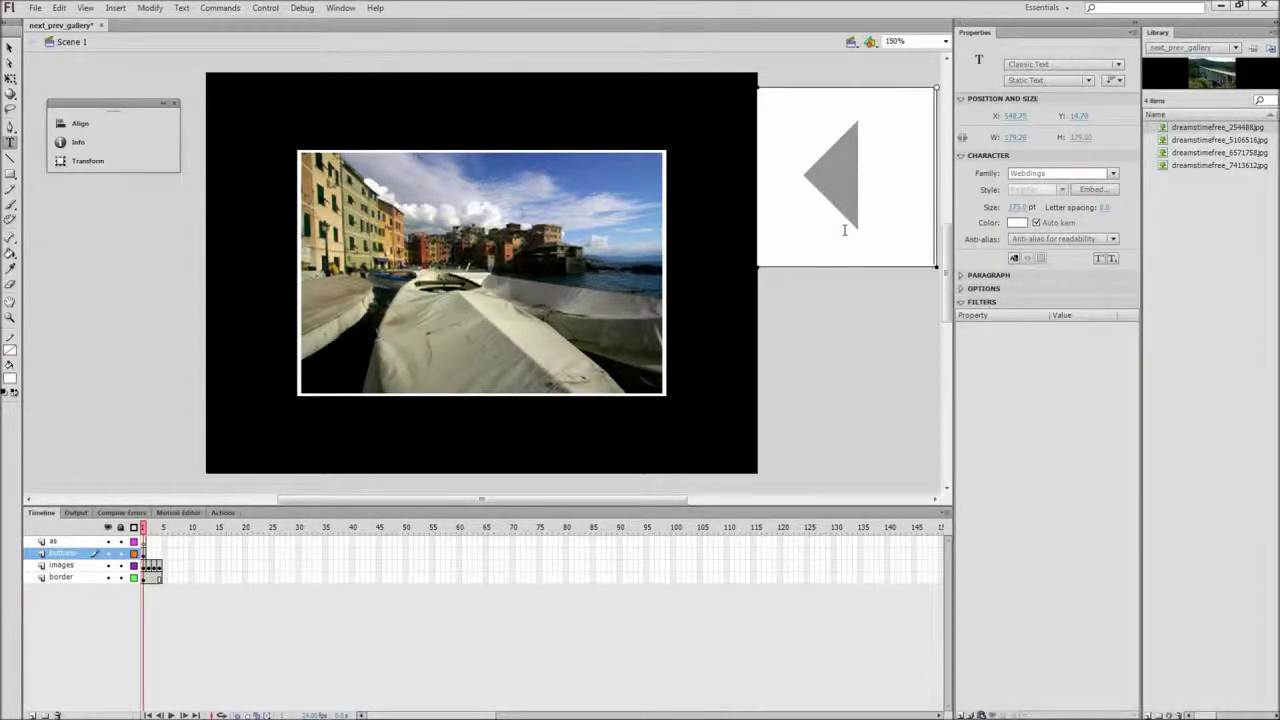
Center the left-pointing arrow vertically on the stage and move it into the black area left of the picture.
left_click(10, 48)
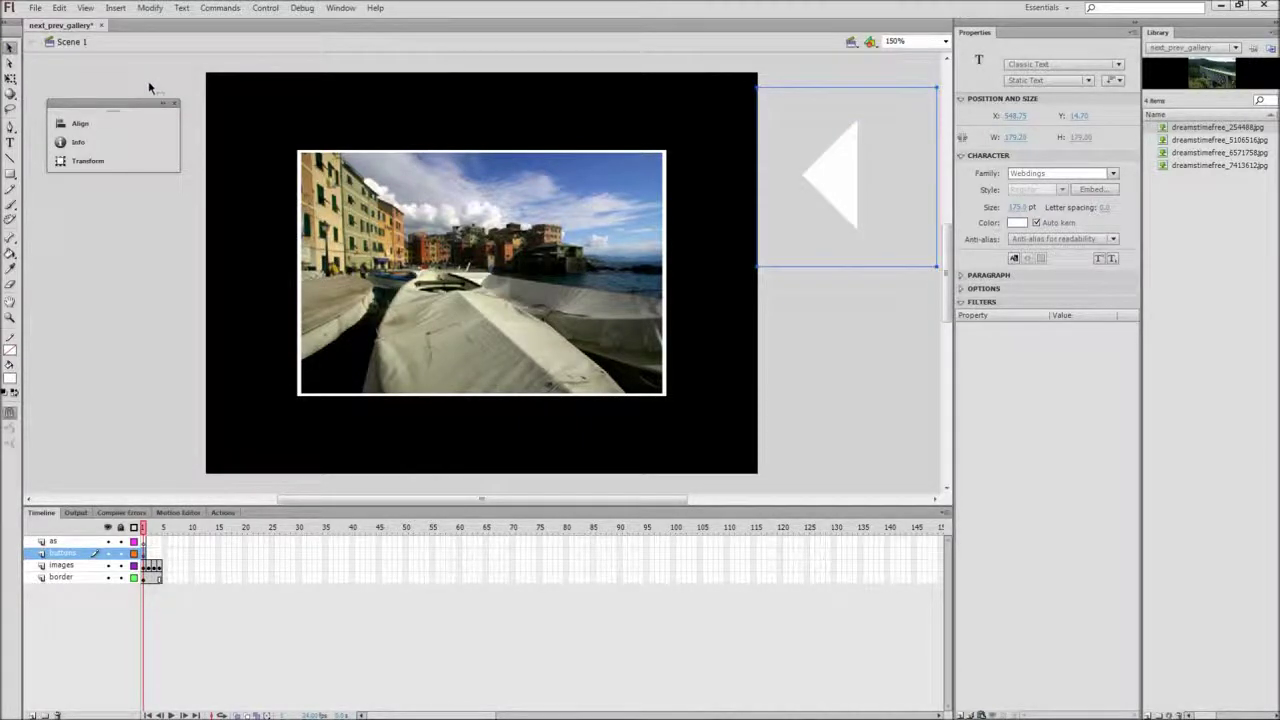
left_click(121, 125)
left_click(284, 147)
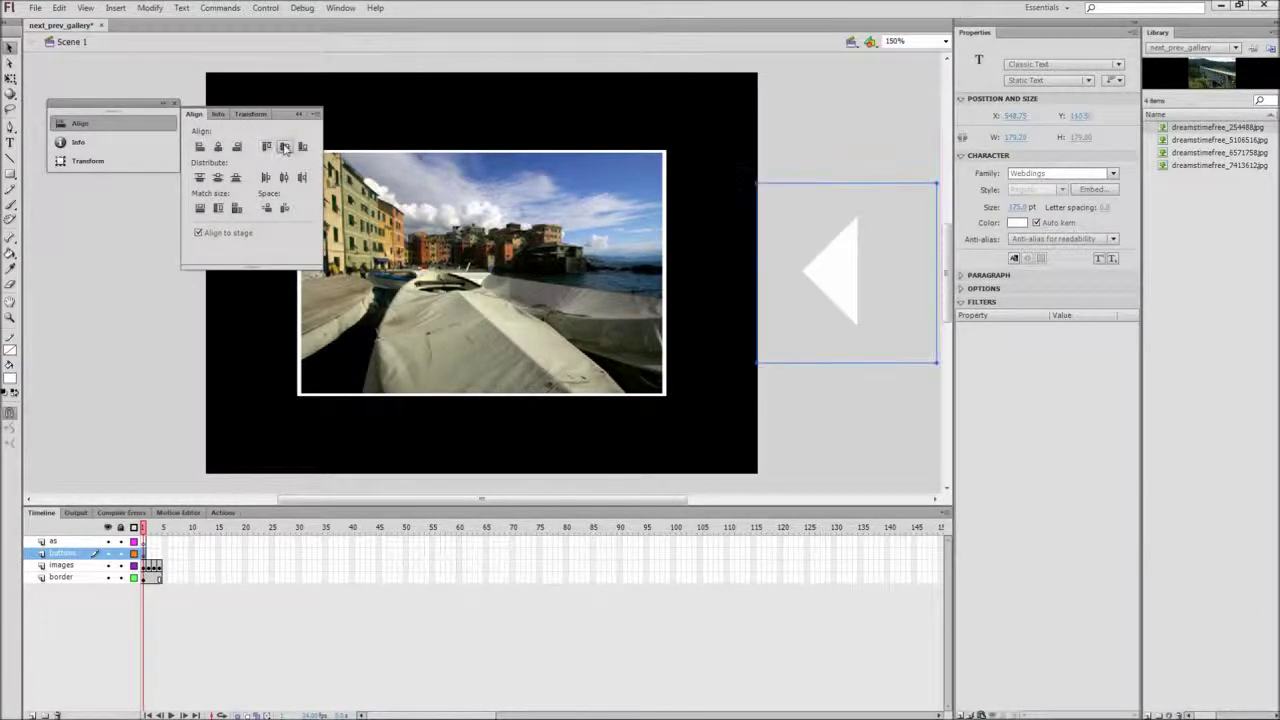
left_click_drag(829, 271, 253, 272)
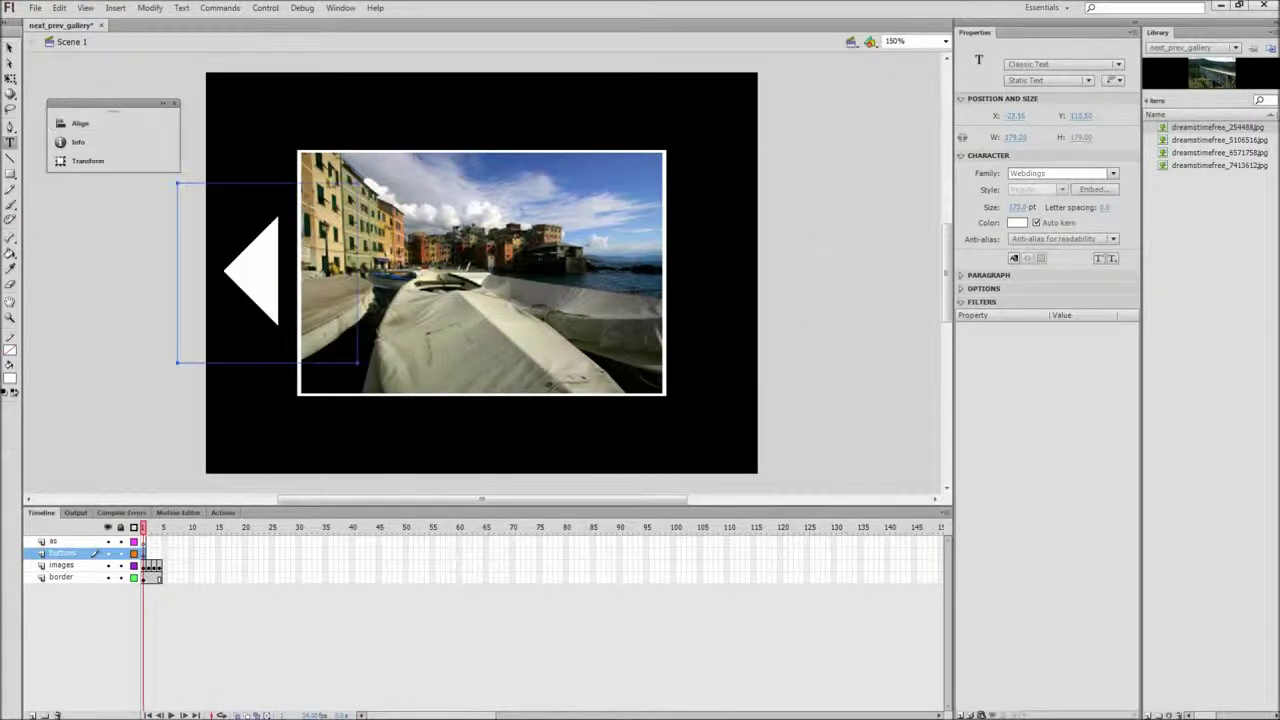
Add a matching right-pointing arrow as a separate Webdings text beside the stage, using the character 4.
left_click(817, 251)
left_click(817, 251)
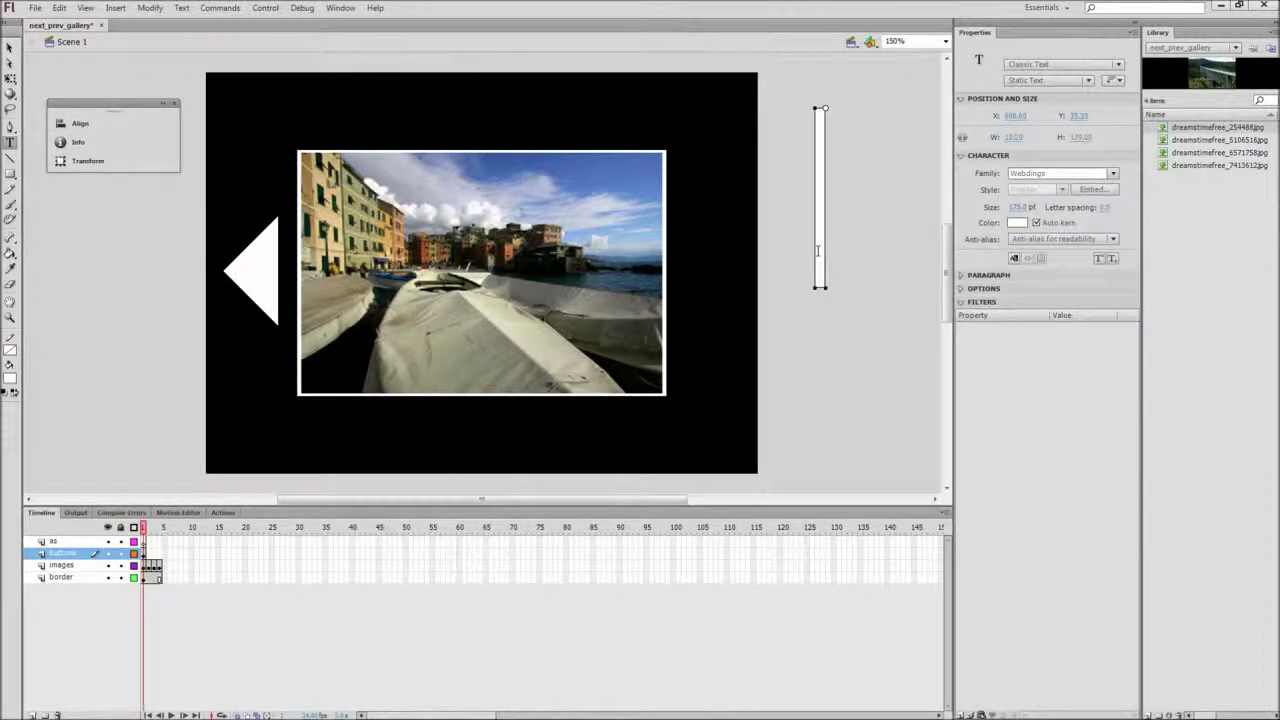
type("4")
left_click(9, 48)
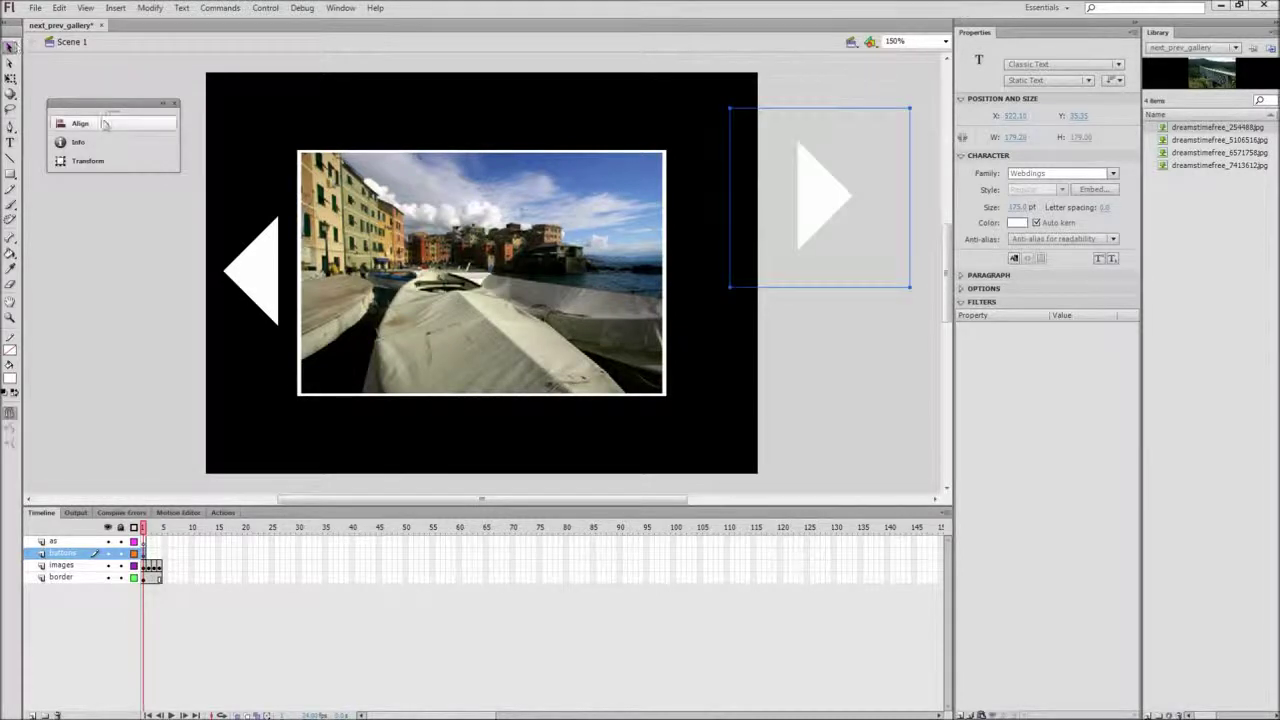
Center the right-pointing arrow vertically on the stage and move it into the black area right of the picture.
left_click(116, 125)
left_click(284, 147)
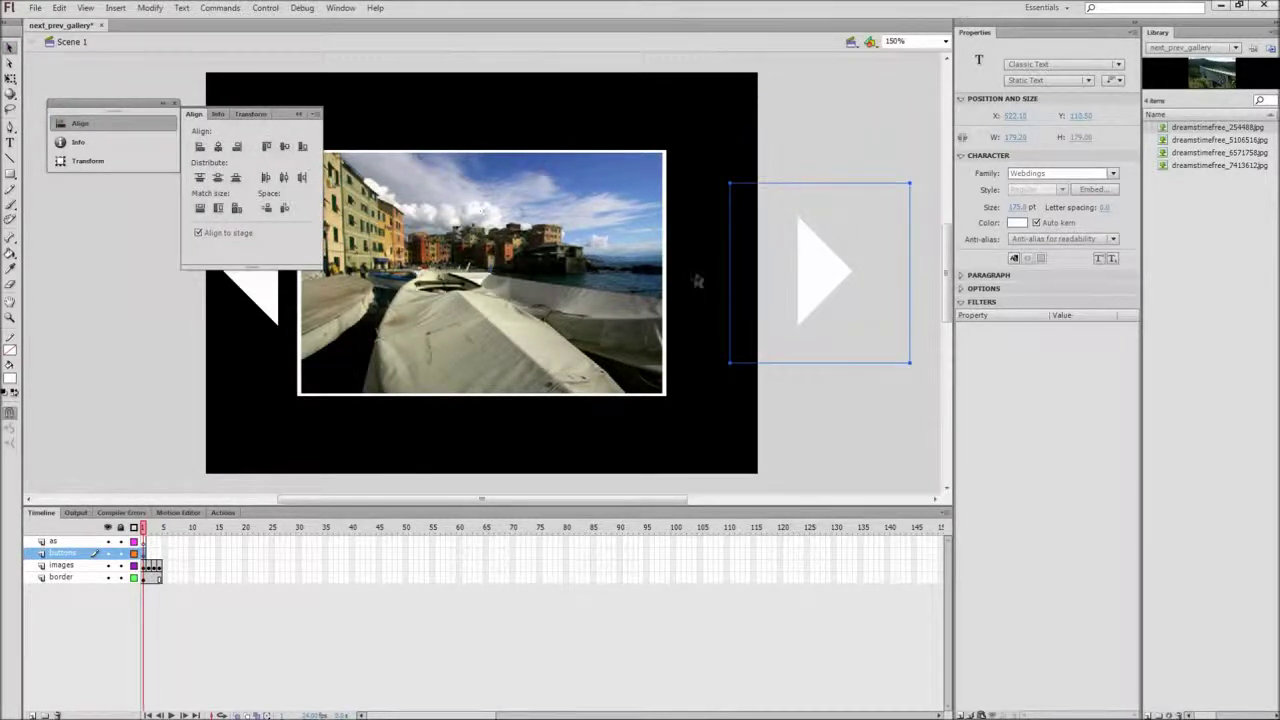
left_click_drag(817, 275, 699, 270)
left_click(830, 260)
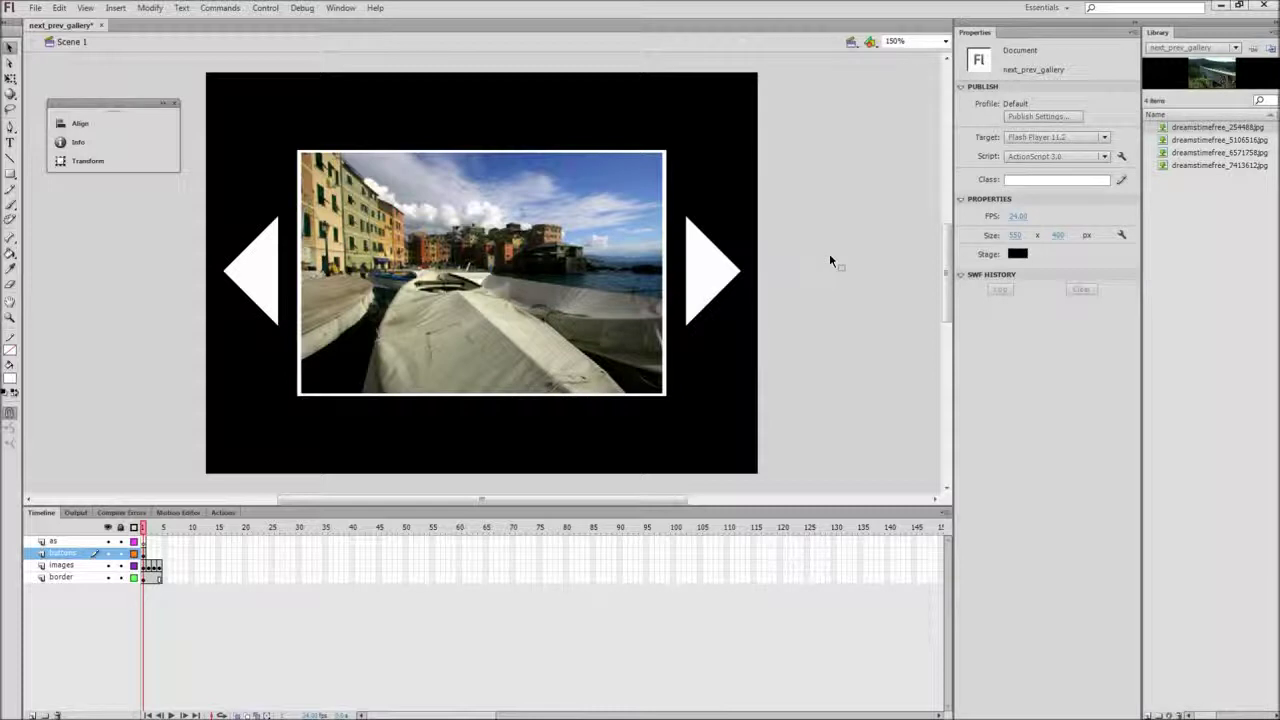
Convert the right-pointing arrow to a Button symbol named btn1.
left_click(718, 266)
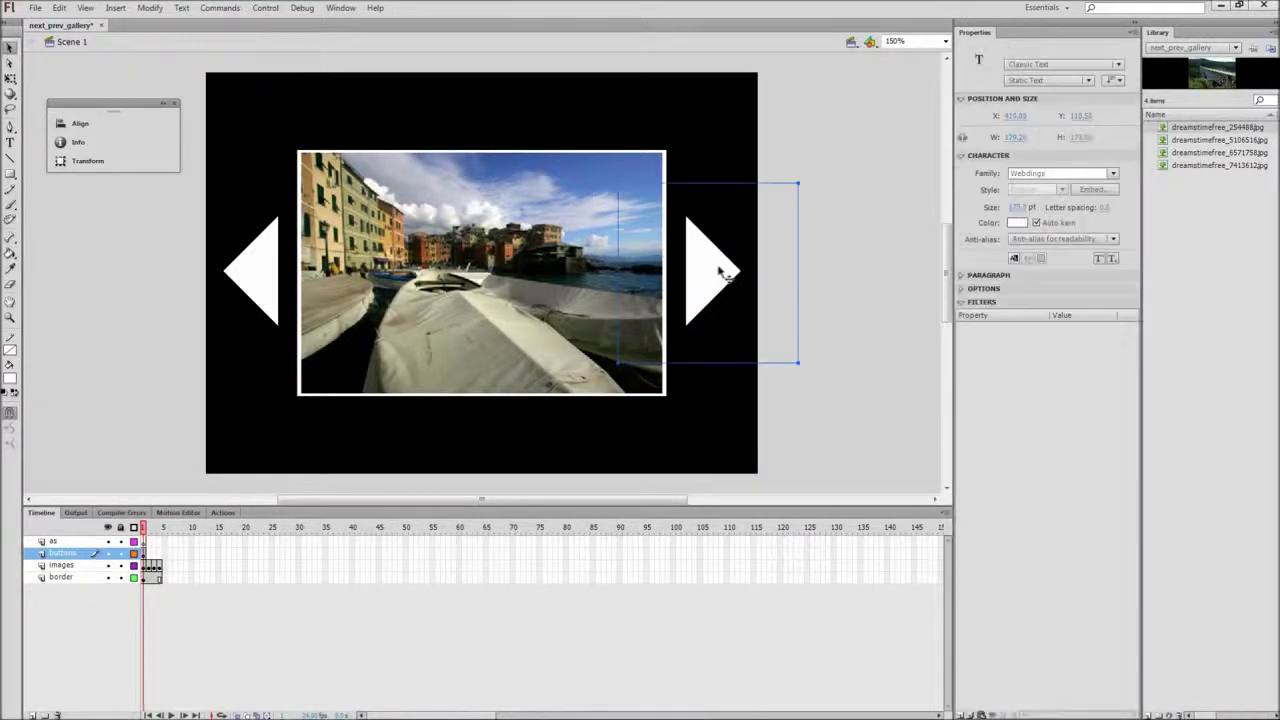
key("F8")
type("b")
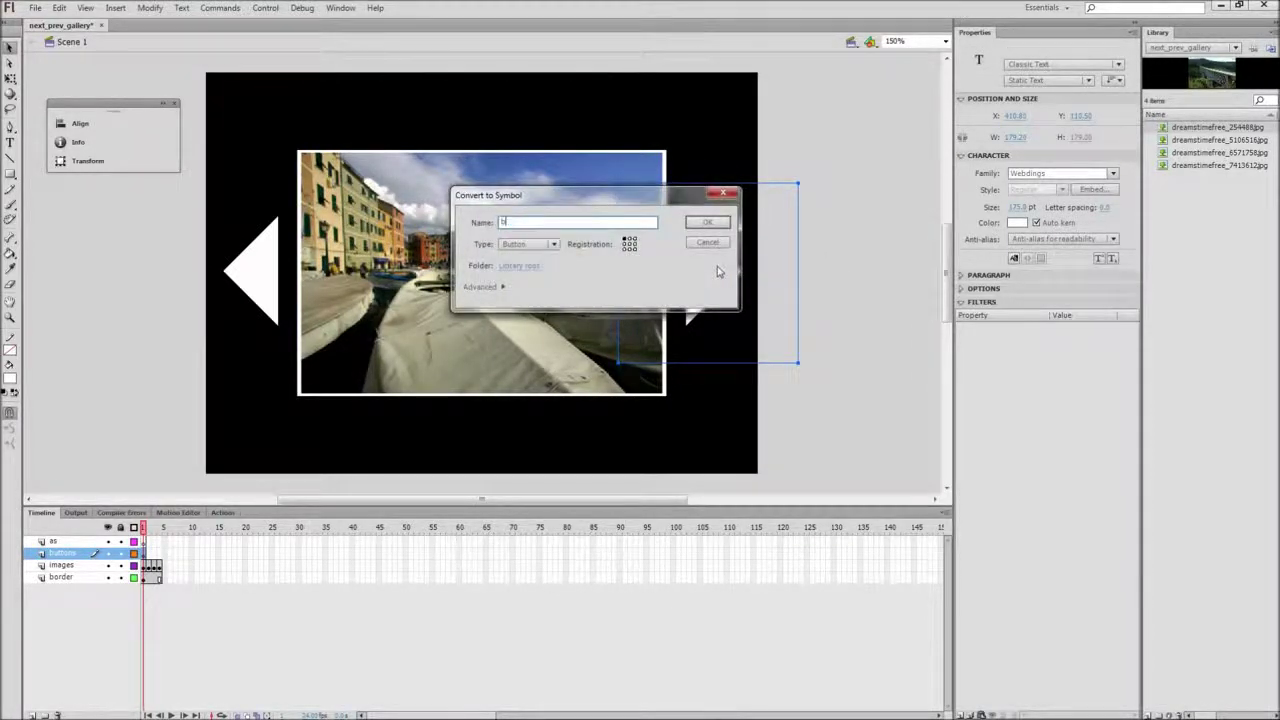
type("tn1")
left_click(550, 244)
left_click(538, 270)
left_click(707, 222)
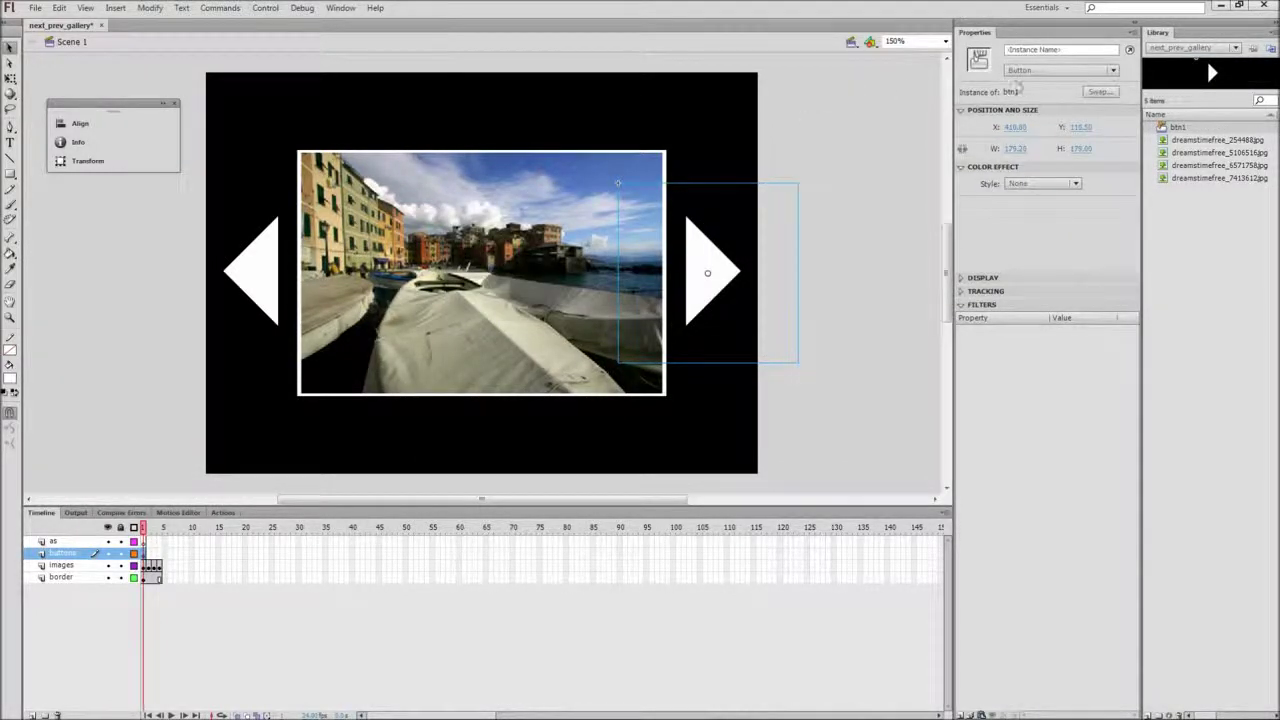
Give the right-pointing arrow button the instance name btn1.
left_click(1020, 49)
type("btn1")
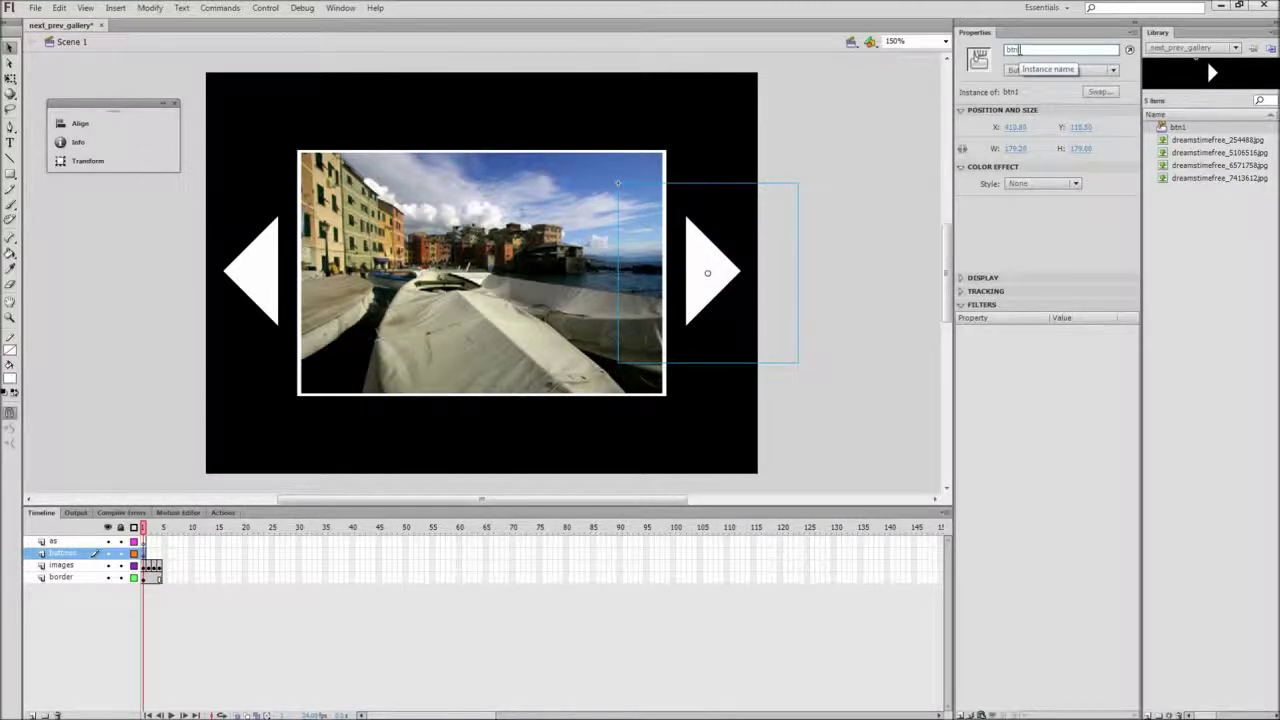
left_click(913, 99)
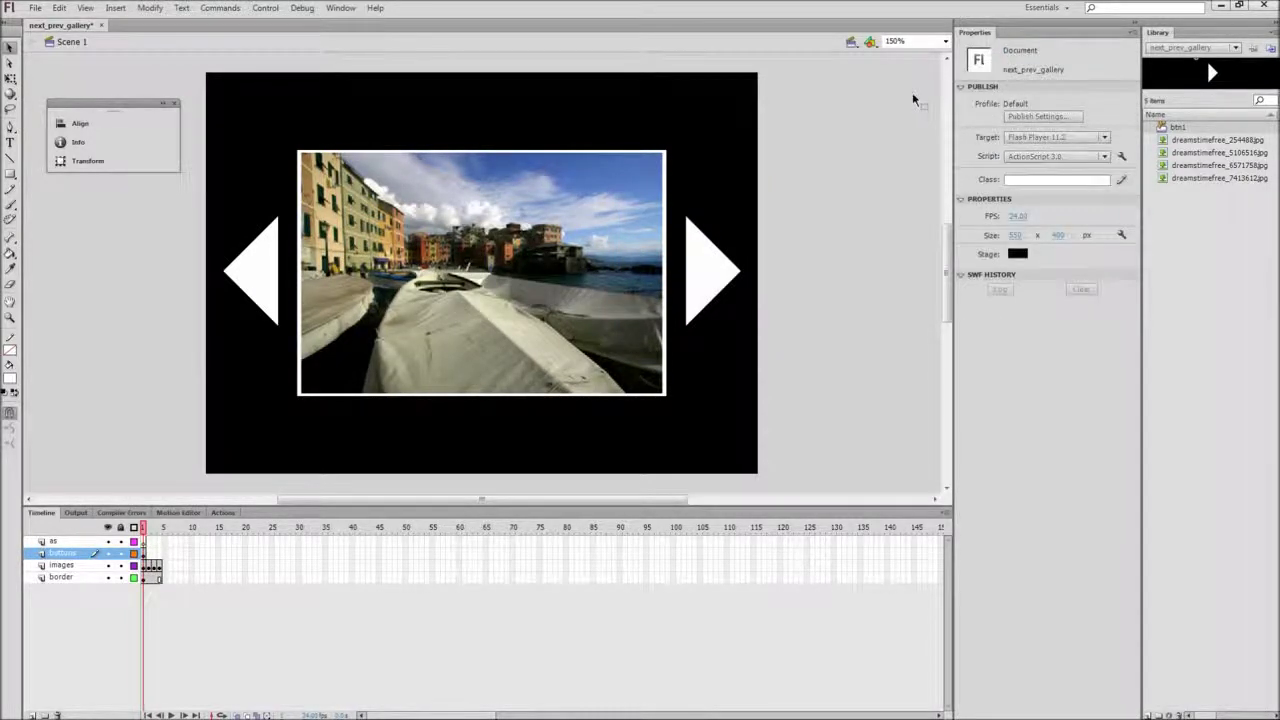
Convert the left-pointing arrow to a Button symbol named btn2.
left_click(271, 253)
key("F8")
type("btn2")
left_click(520, 244)
left_click(520, 272)
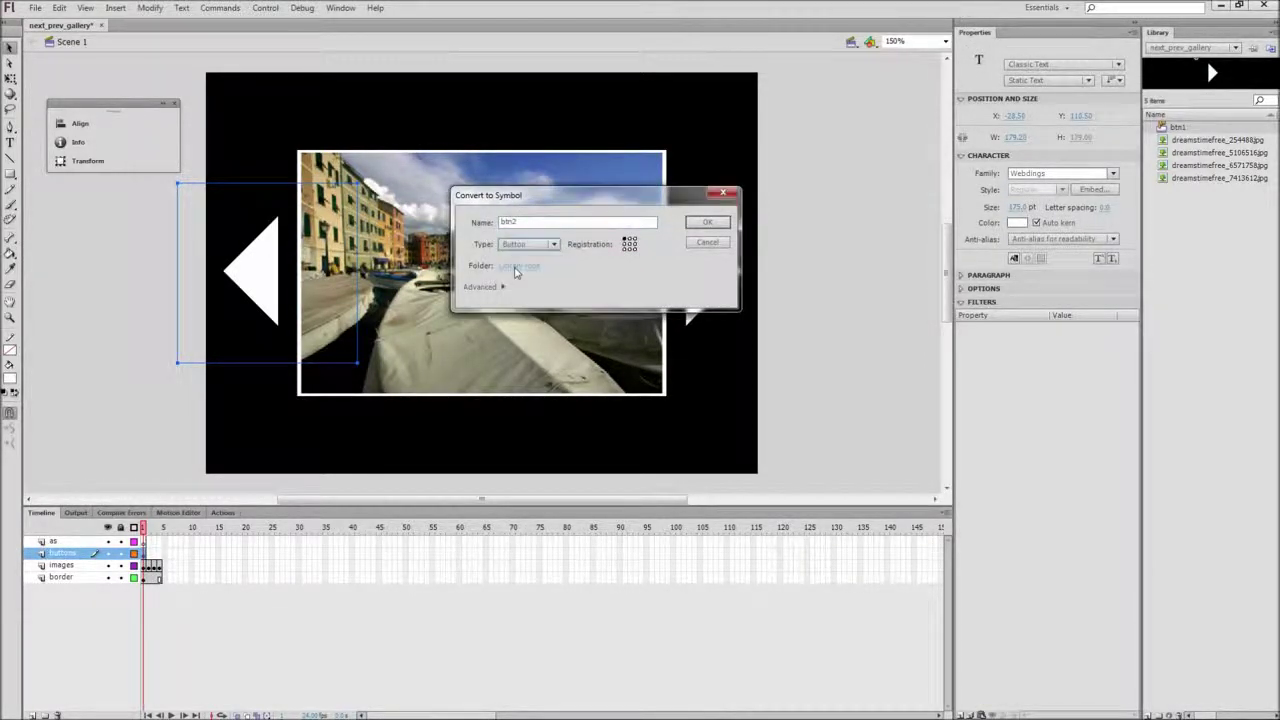
left_click(706, 222)
Give the left-pointing arrow button the instance name btn2.
left_click(1012, 50)
type("btn2")
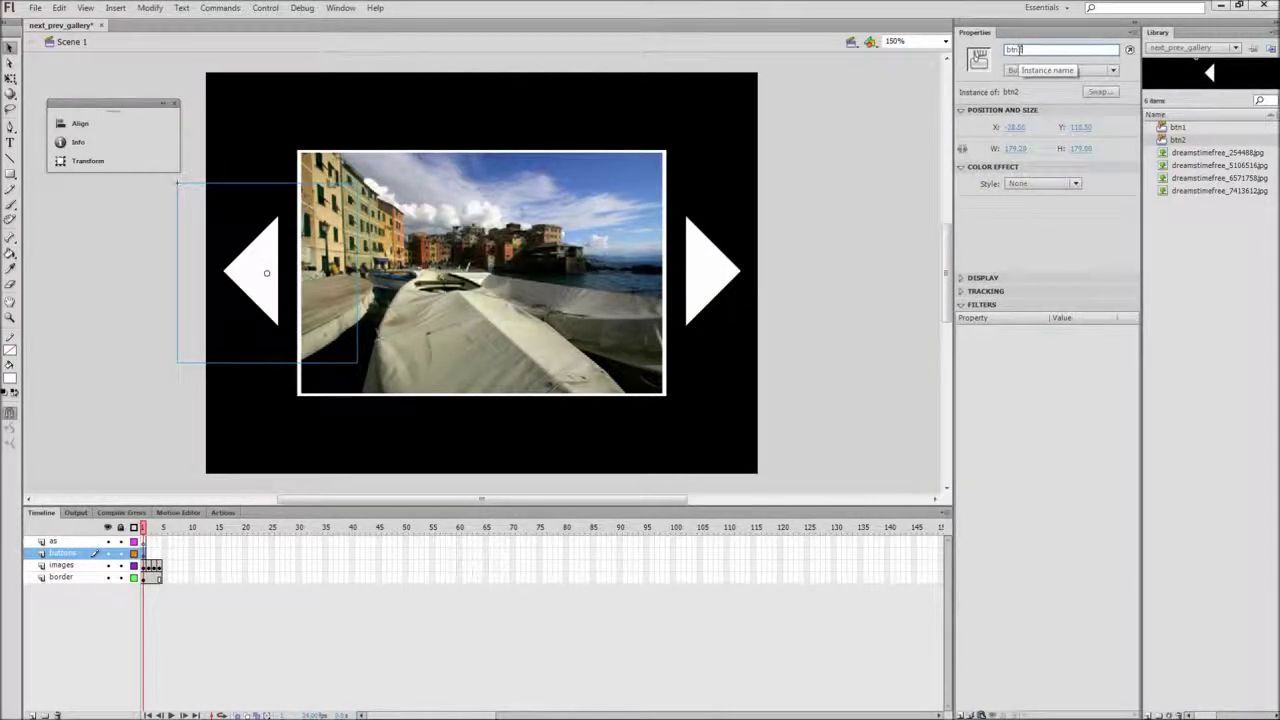
left_click(910, 146)
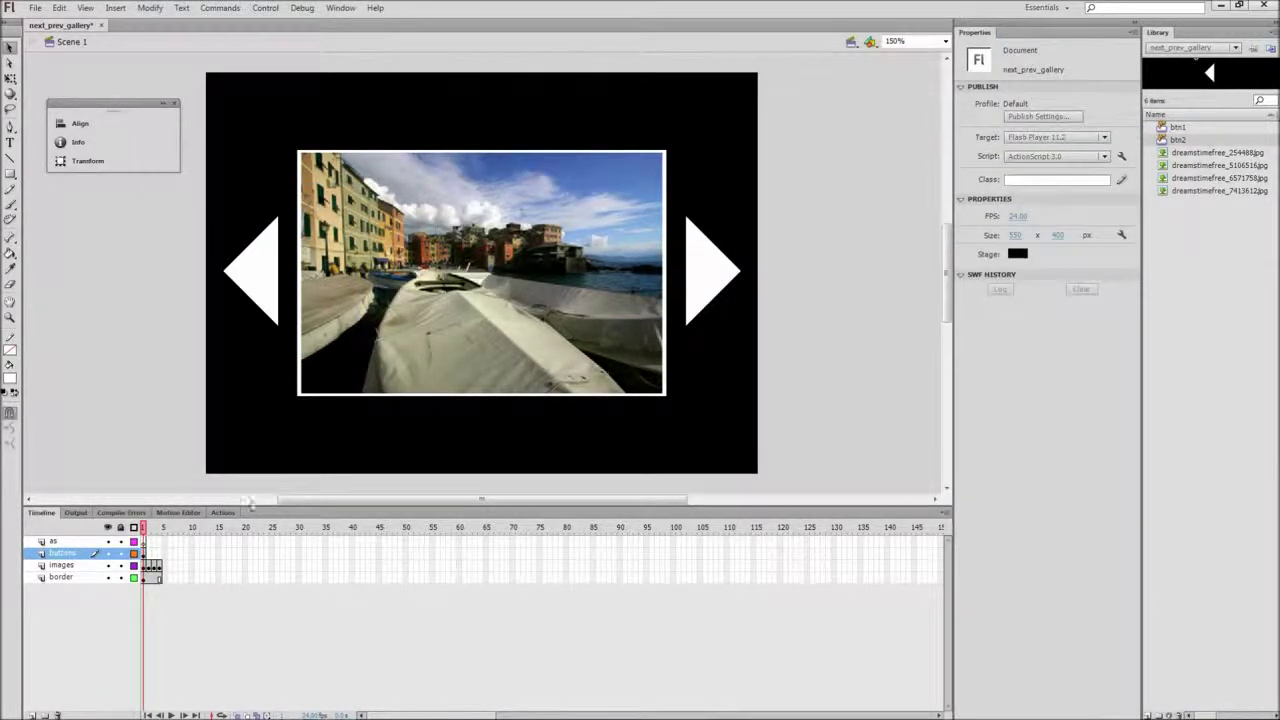
Extend the buttons layer's frame 1 content through frame 4 and return to frame 1.
left_click(145, 553)
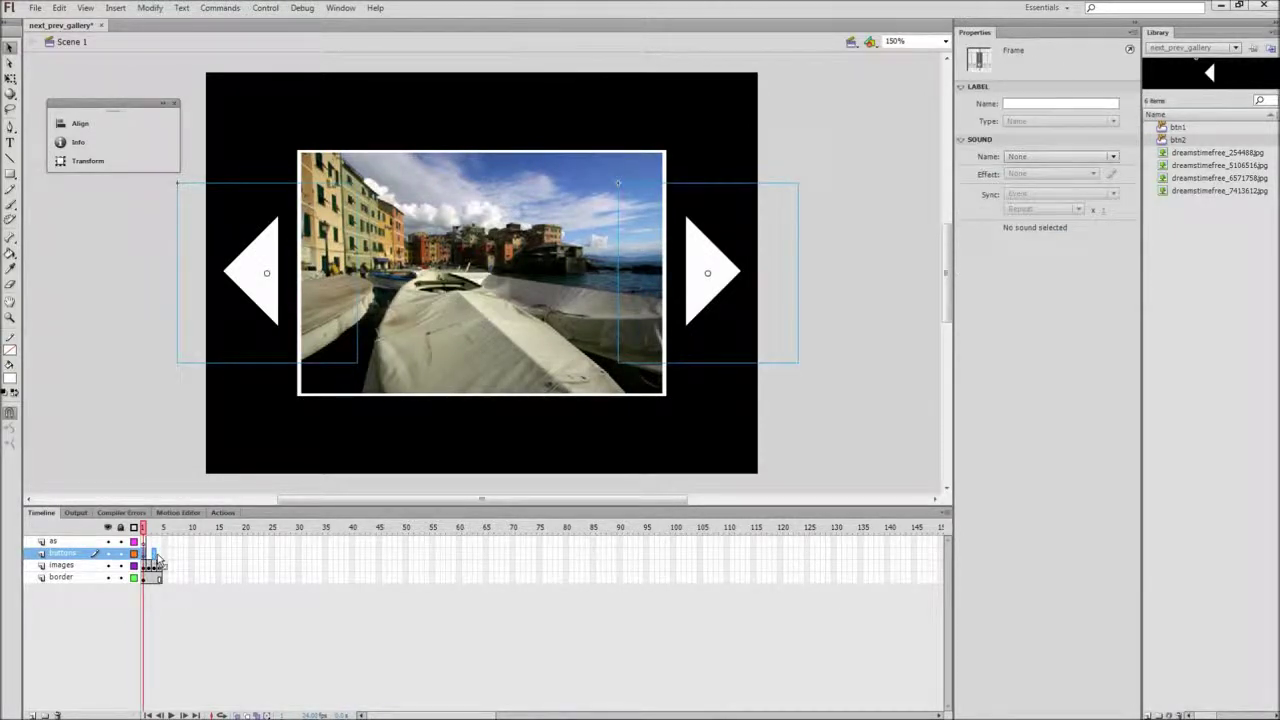
left_click(157, 556)
left_click(145, 557)
left_click_drag(146, 530, 143, 530)
left_click(138, 488)
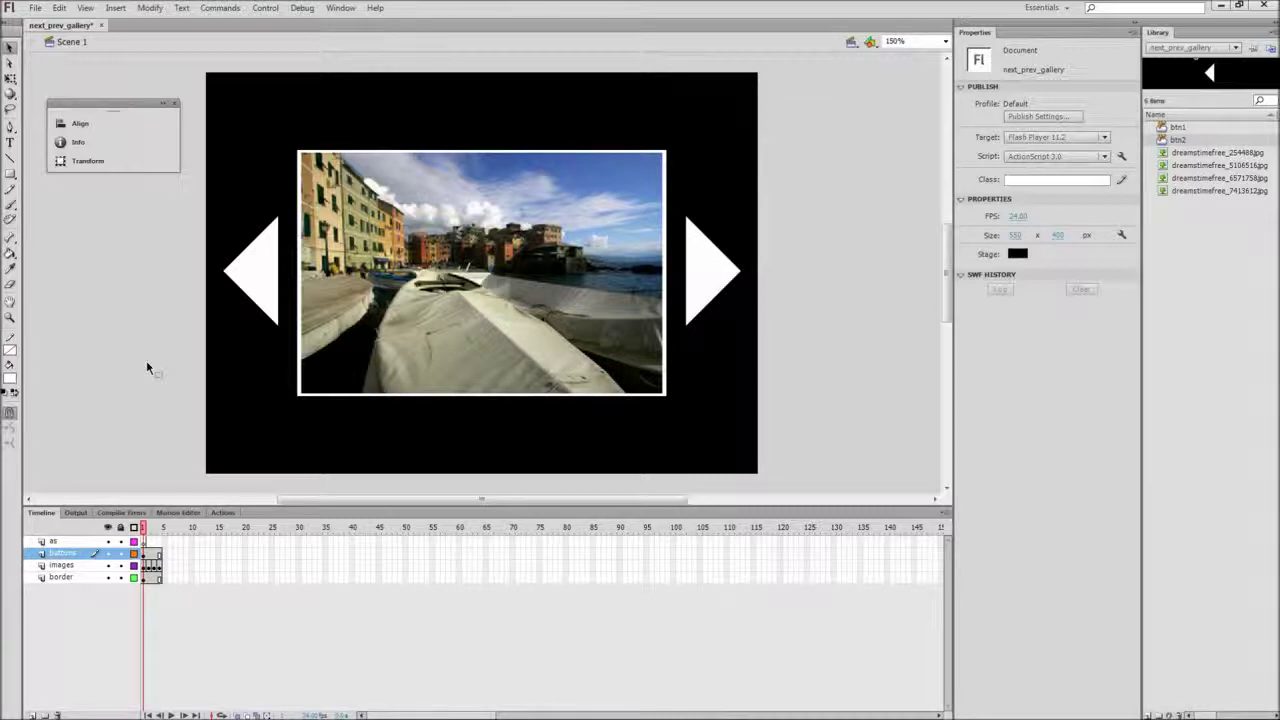
Open the script of frame 1 on the as layer, enlarge the code area, and enter stop(); on line 1.
left_click(145, 541)
left_click(216, 514)
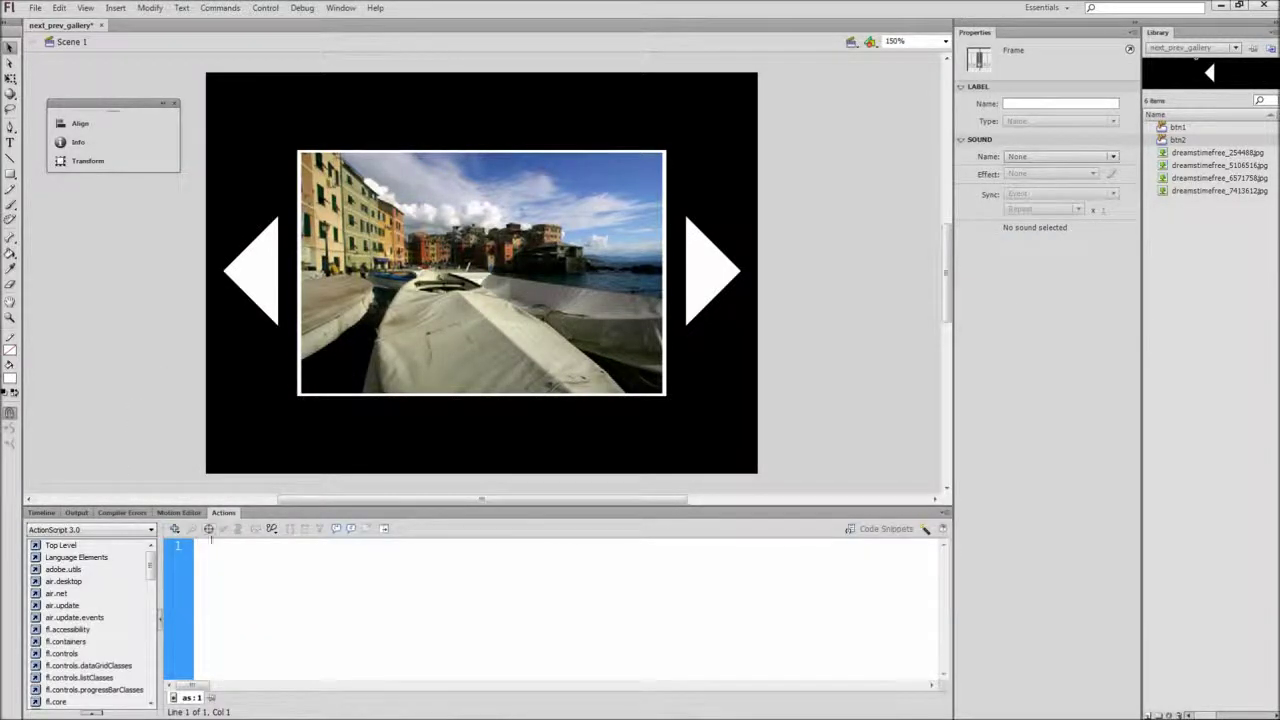
left_click_drag(258, 508, 255, 368)
type("stop();")
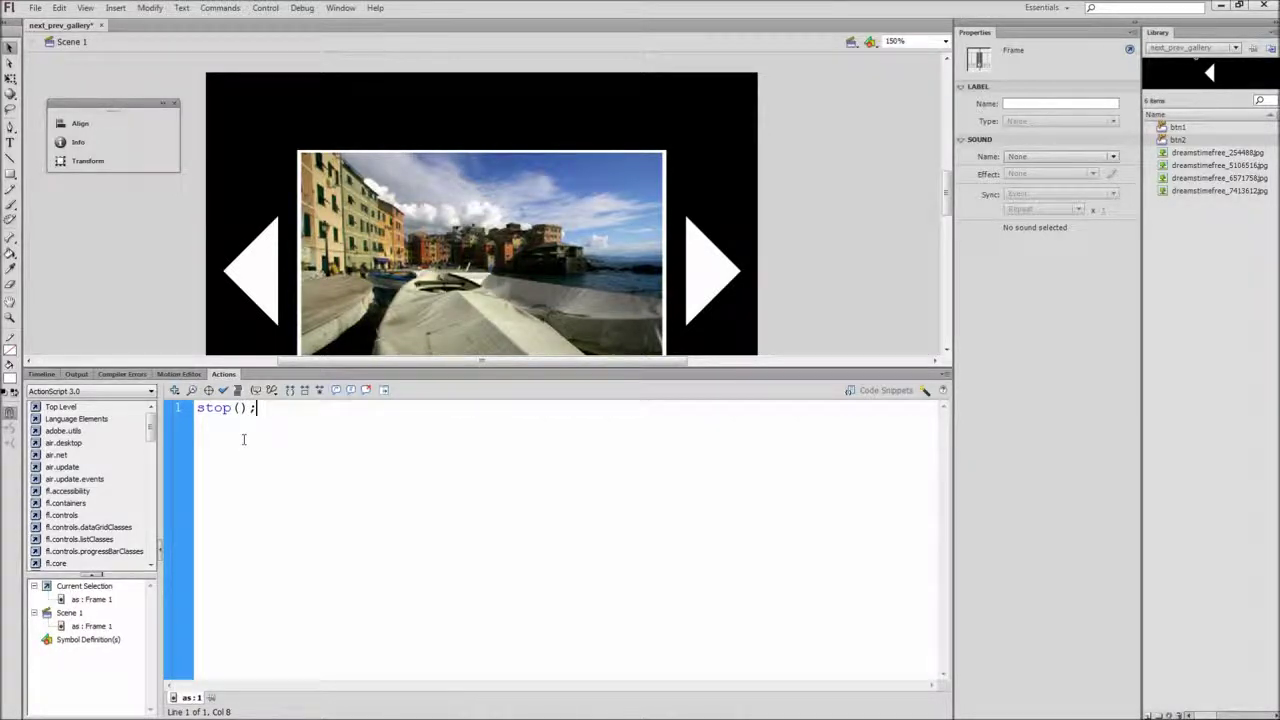
Below stop();, leave a blank line and add btn1.addEventListener(MouseEvent.CLICK, forward);.
key("Return")
type("btn1.addEventListene")
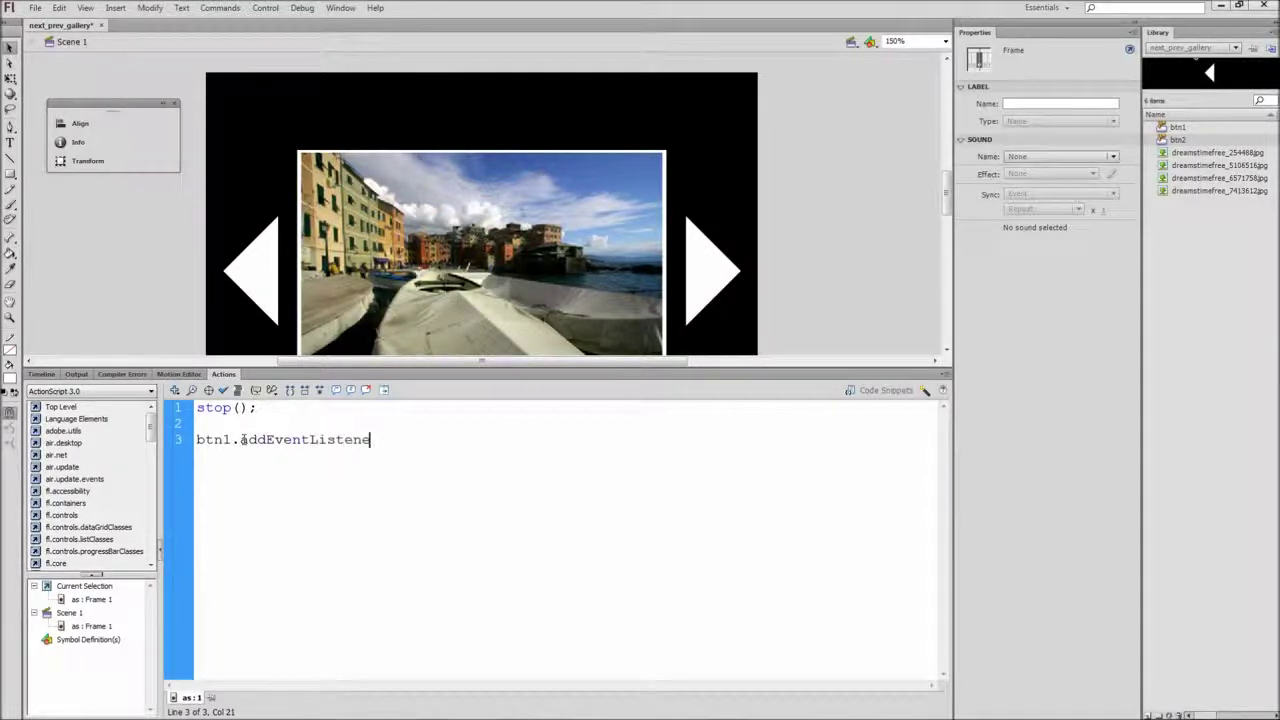
type("r();")
left_click(386, 440)
type("MouseEvent.Cl")
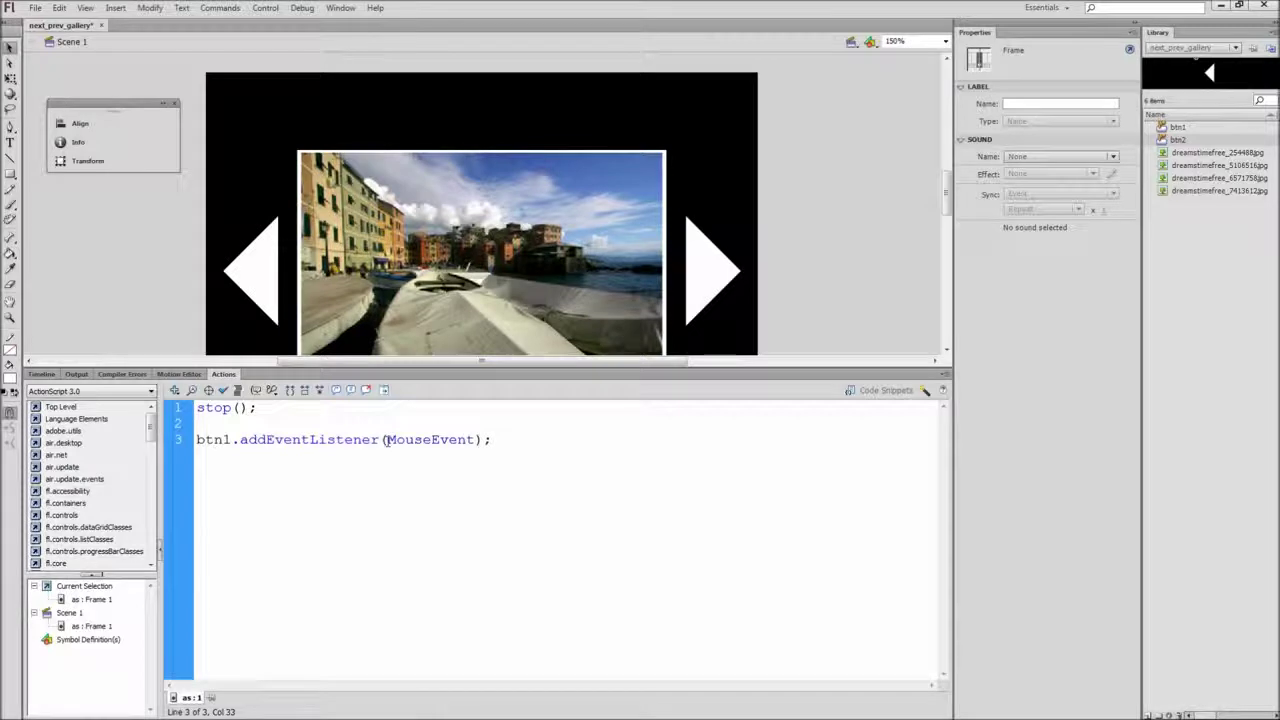
type("ICK, forward")
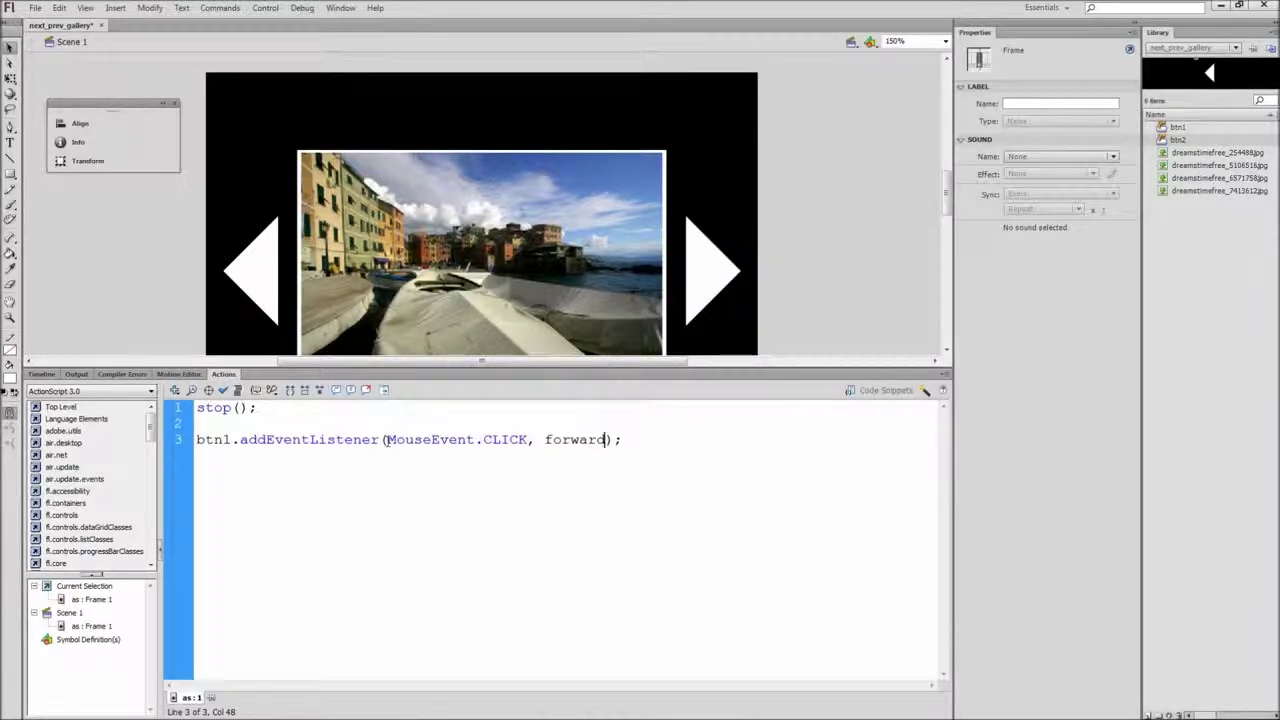
Duplicate the btn1 listener on the following line and change it to btn2.addEventListener(MouseEvent.CLICK, backwards);.
left_click_drag(622, 439, 188, 440)
key("ctrl+c")
left_click(631, 442)
key("Return")
key("ctrl+v")
left_click_drag(229, 455, 220, 455)
type("2")
double_click(575, 456)
type("backward")
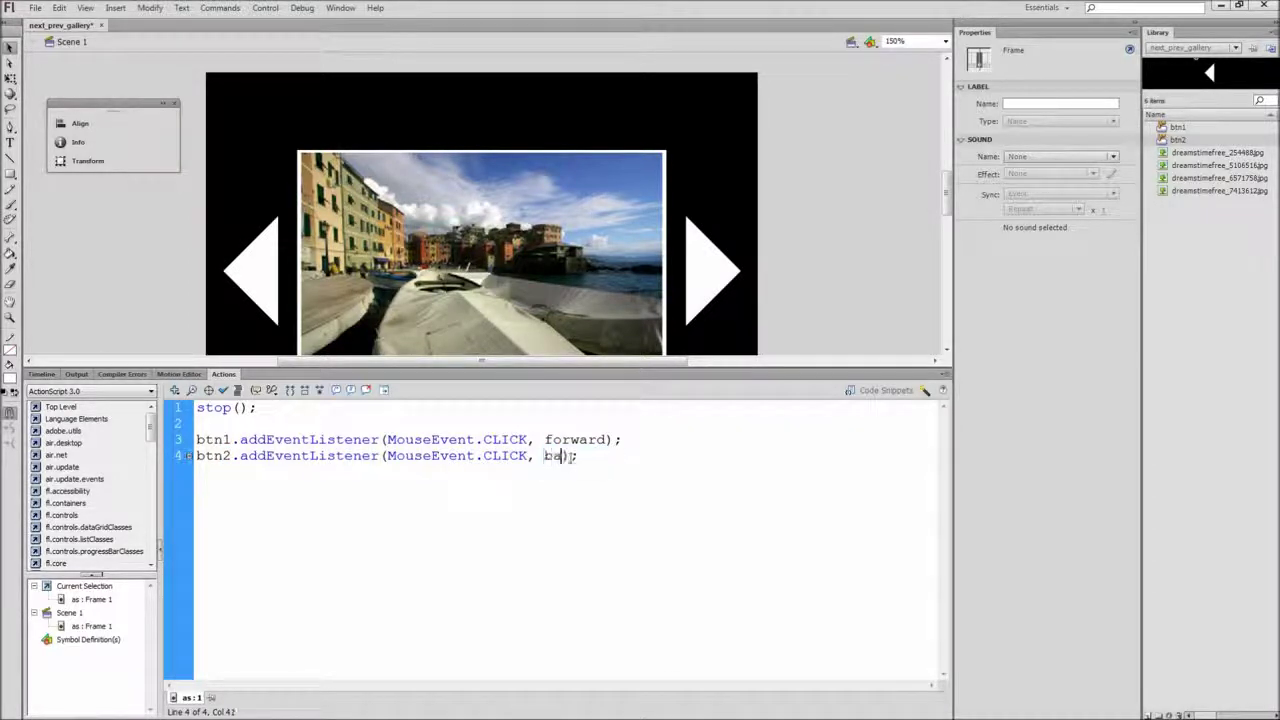
type("s")
Declare an empty forward() function with braces below the listeners, separated by a blank line.
left_click(653, 457)
key("Return")
key("Return")
type("fun")
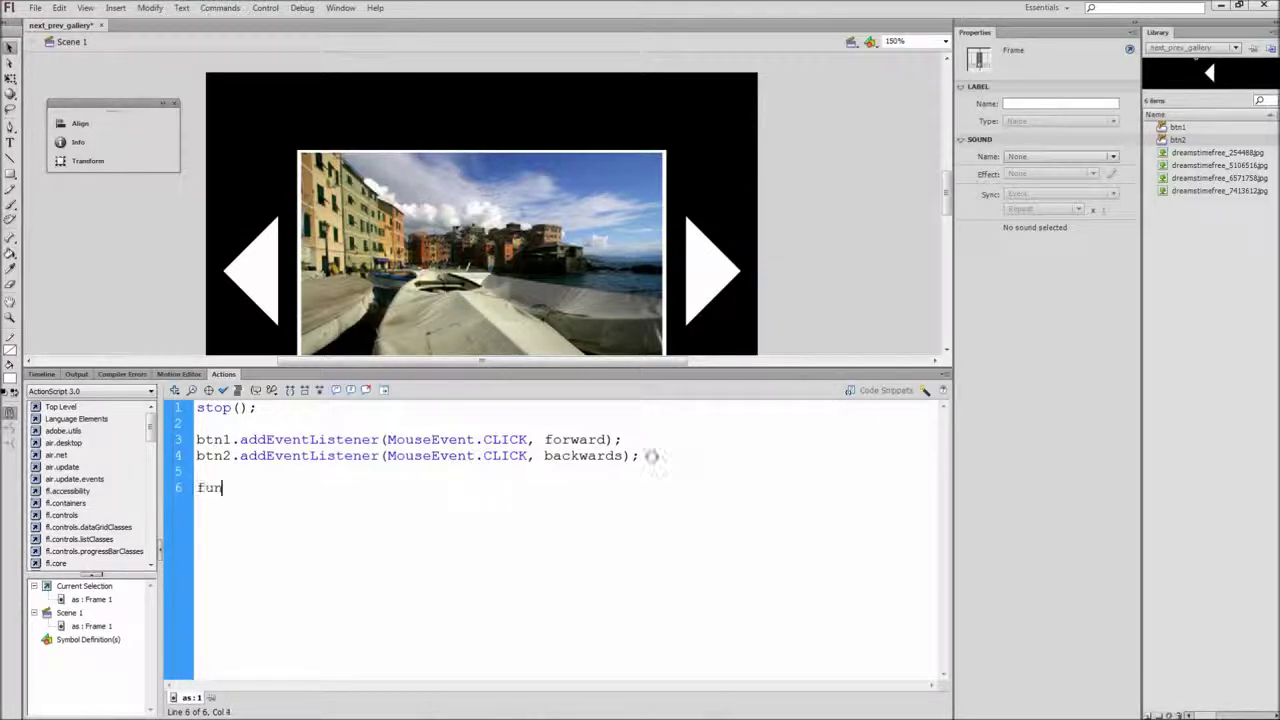
type("ction forward() {")
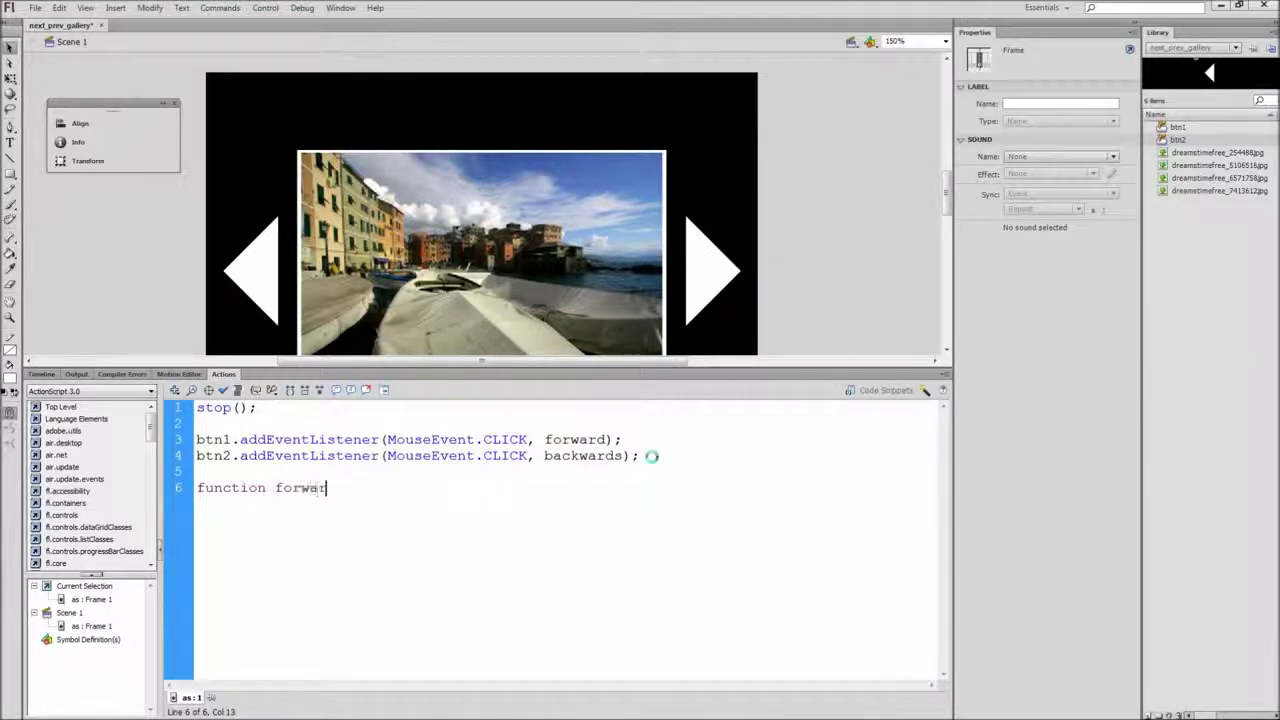
key("Return")
key("Return")
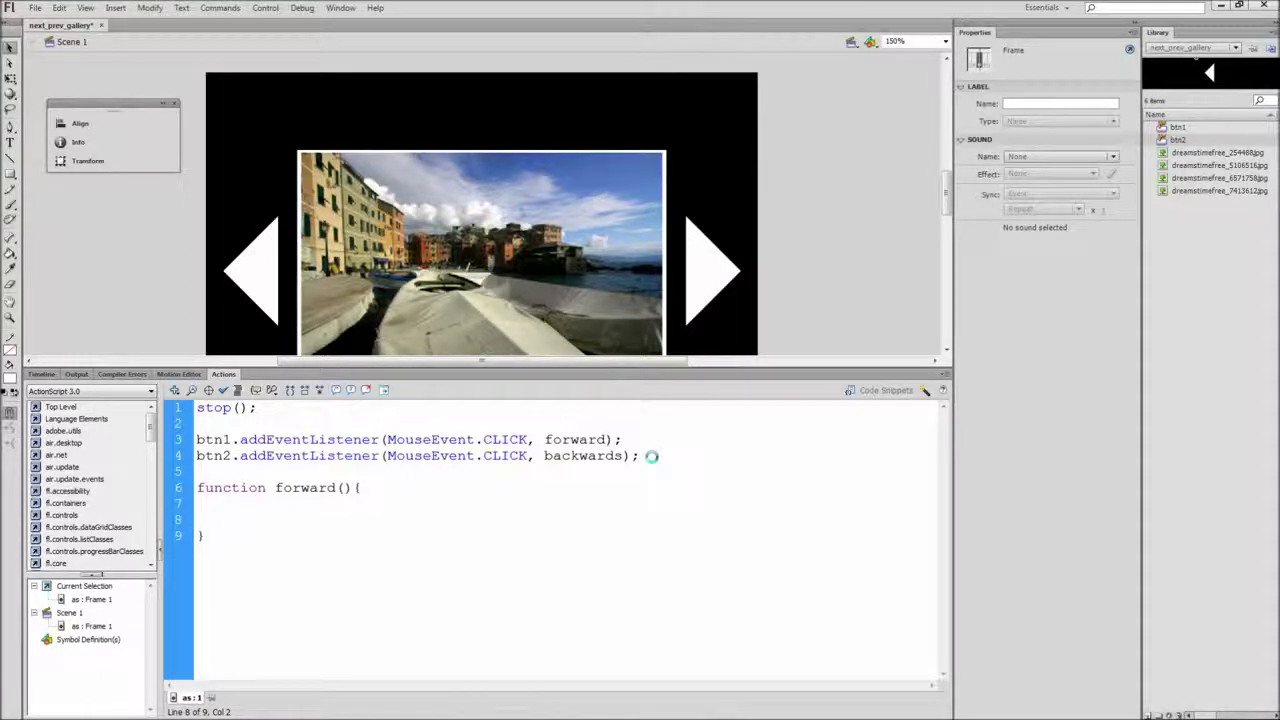
Add the parameter event:MouseEvent to the forward function.
left_click(343, 488)
type("event:")
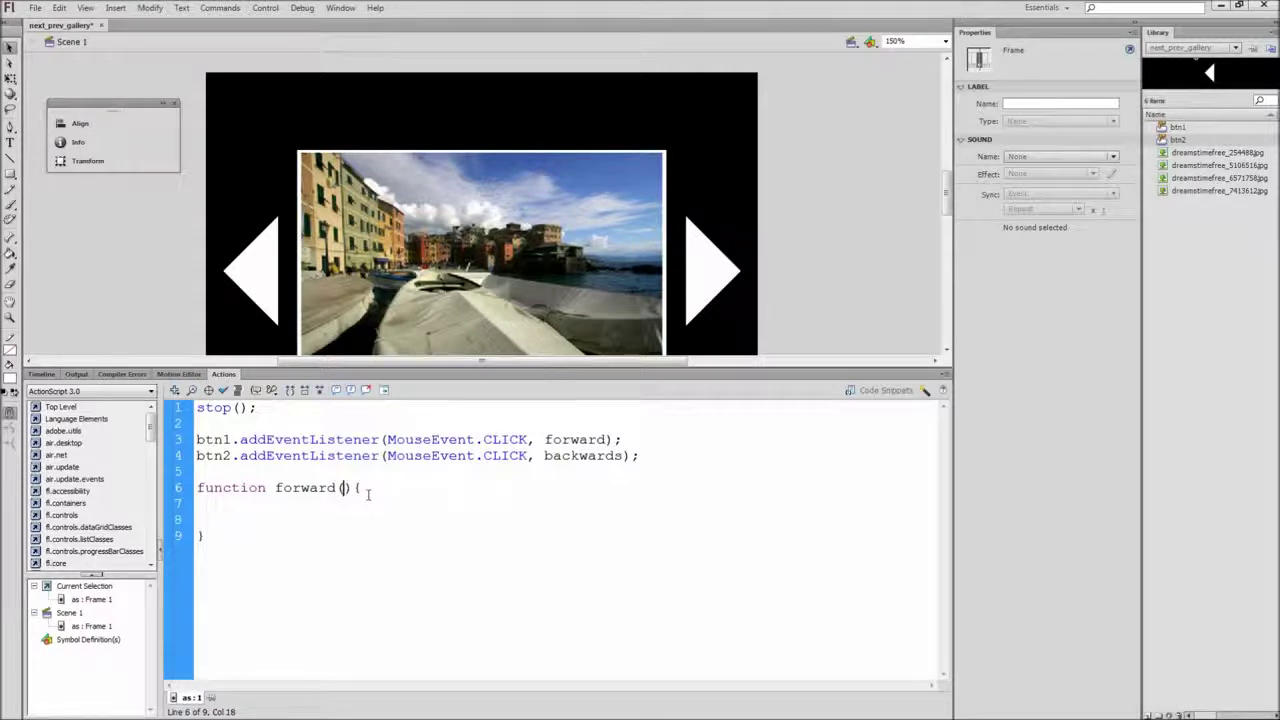
type("MouseEven")
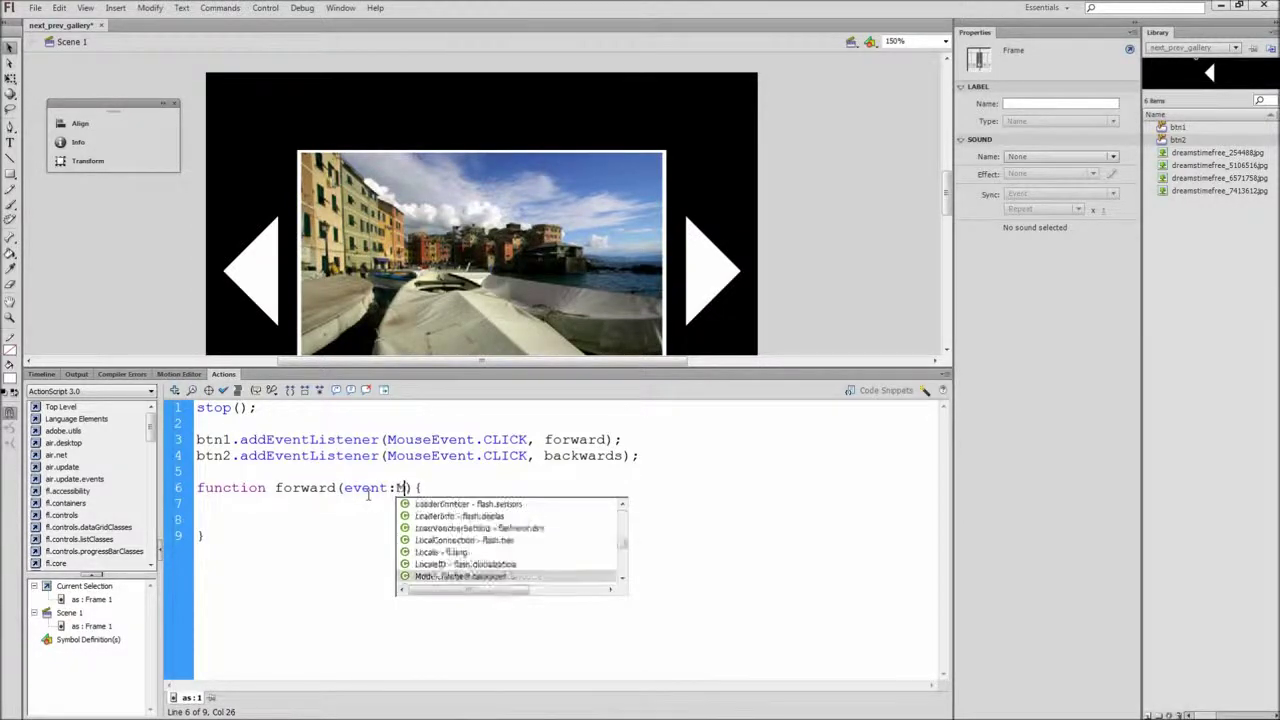
type("t")
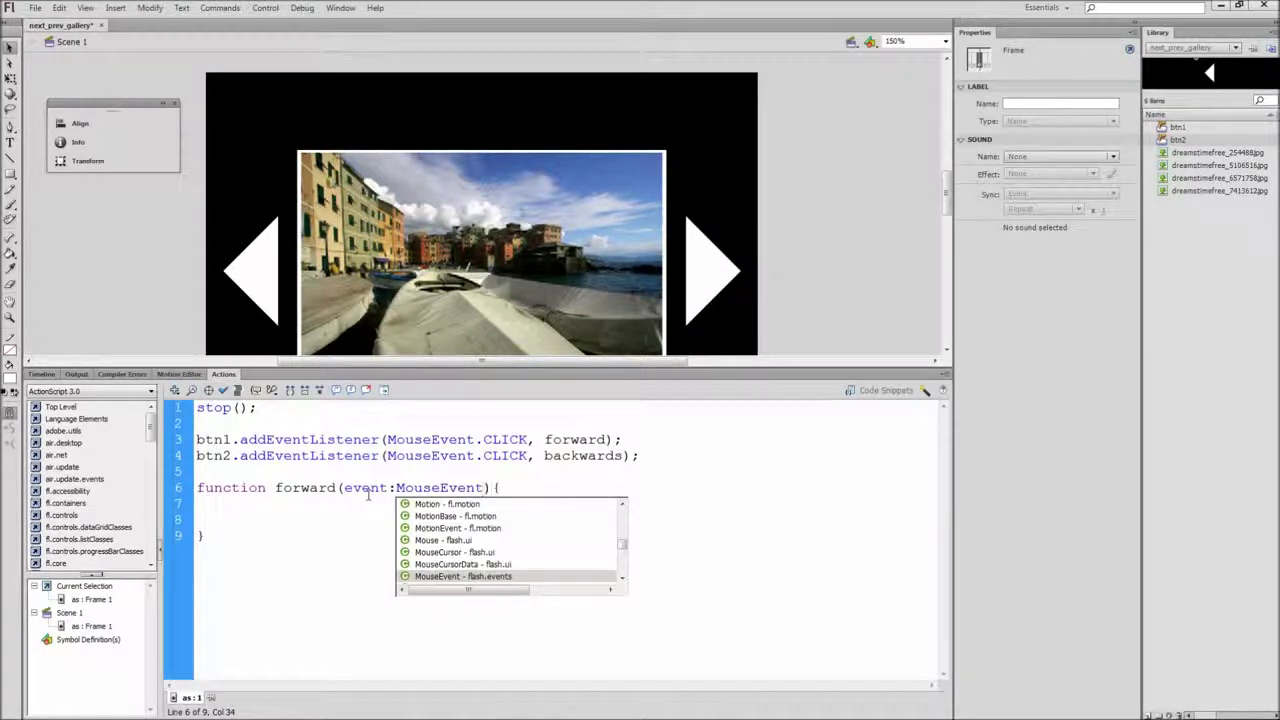
Inside forward(), add an if block with the condition this.currentFrame == this.totalFrames.
left_click(257, 515)
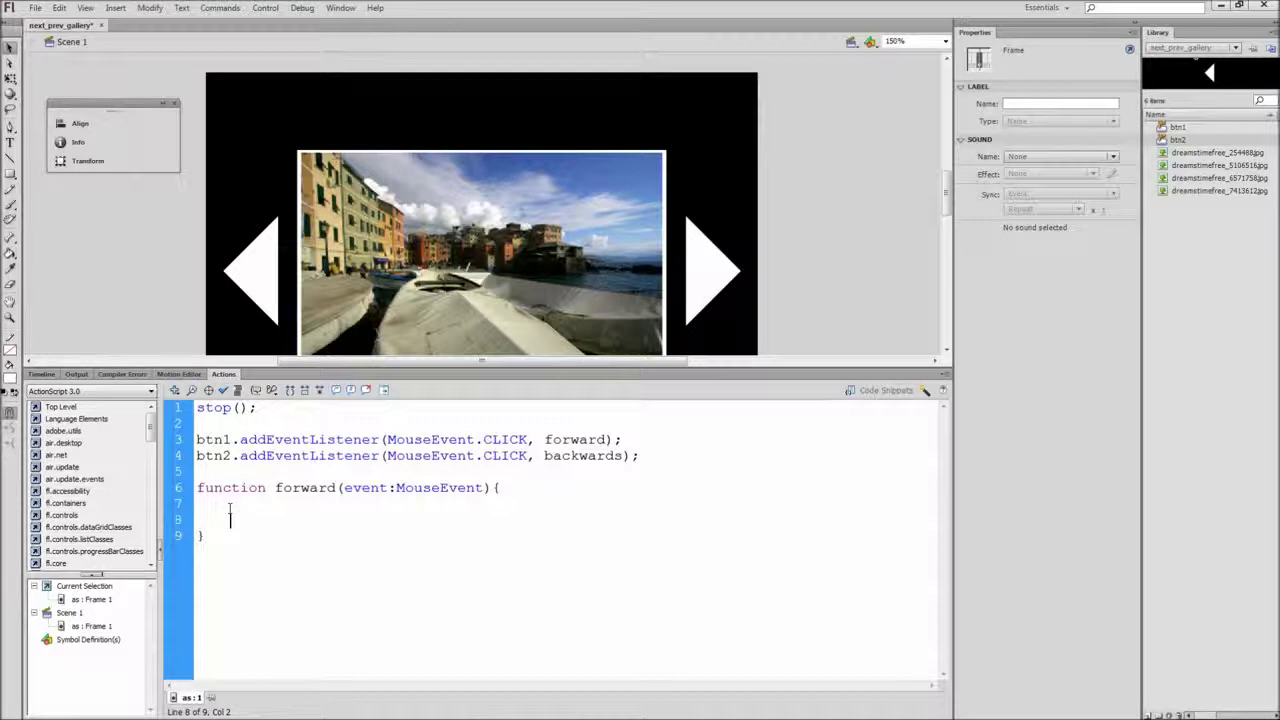
type("if() {")
key("Return")
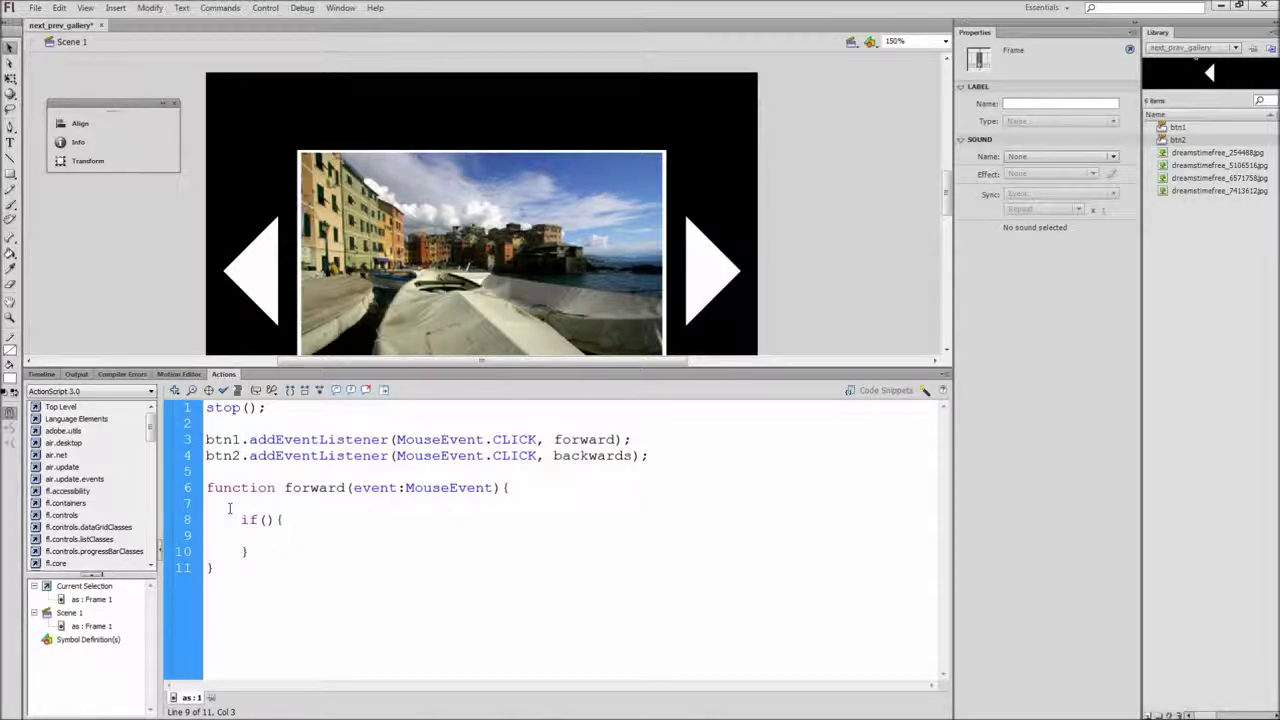
left_click(262, 519)
type("this.curren")
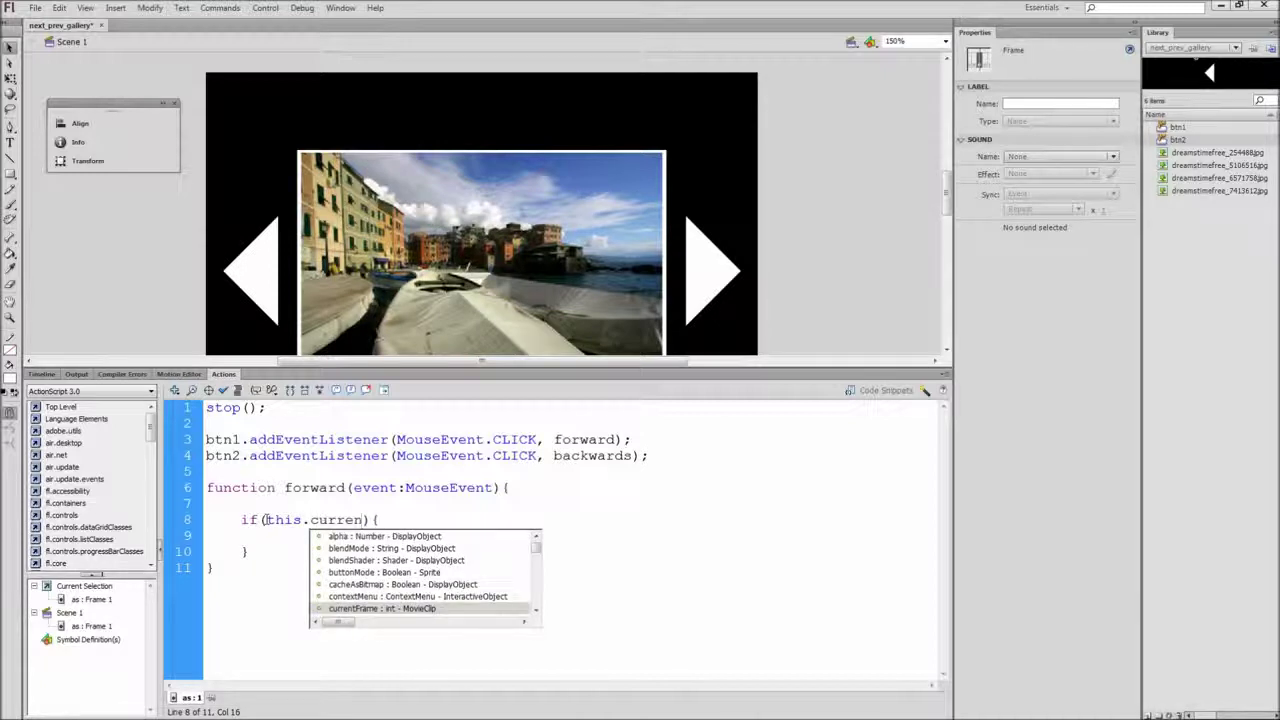
key("Return")
type("== this.")
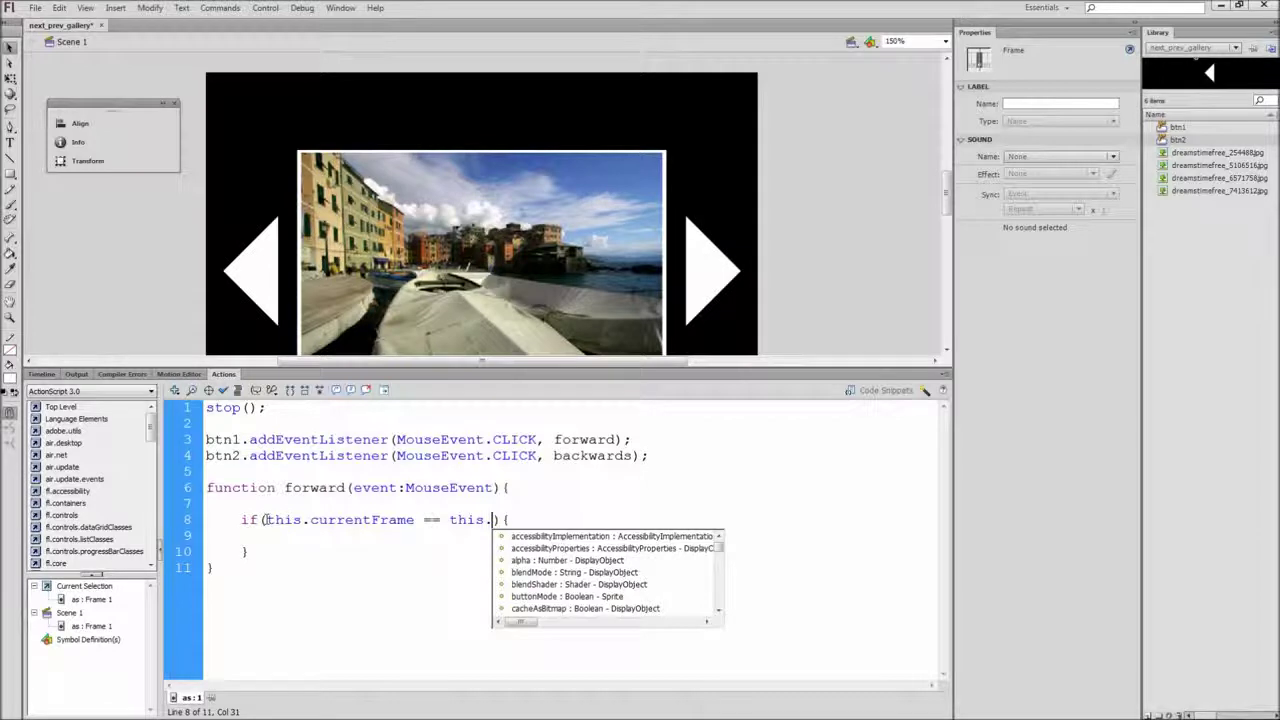
type("tot")
key("Return")
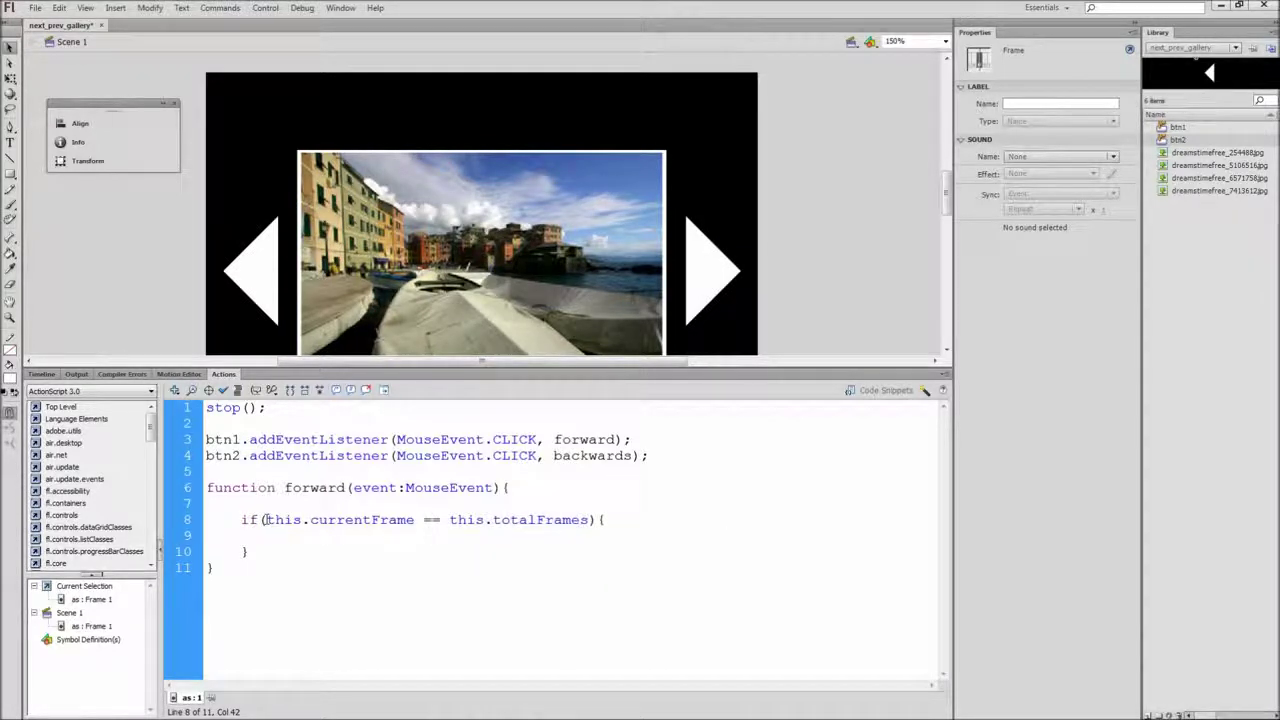
Make the if block in forward() call gotoAndStop(1);.
left_click(283, 540)
type("gotoAndSto")
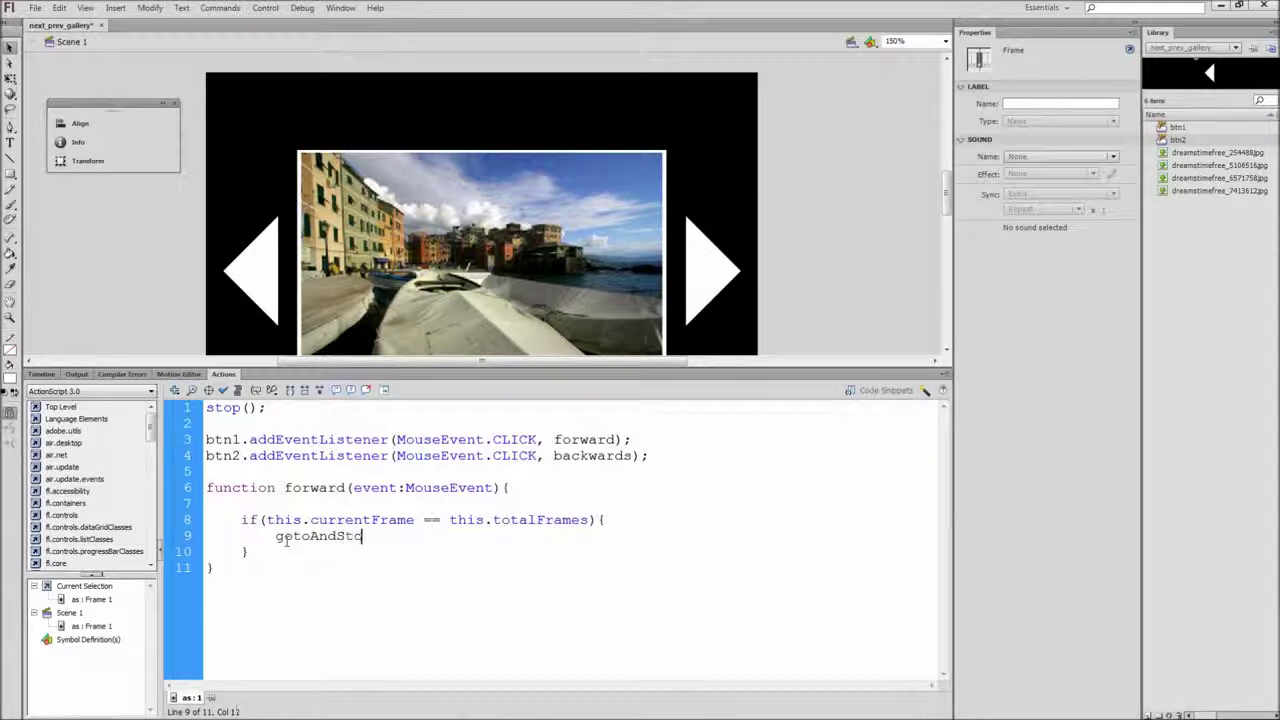
type("p(1);")
Add an else branch to the if block in forward() that calls nextFrame();.
key("Down")
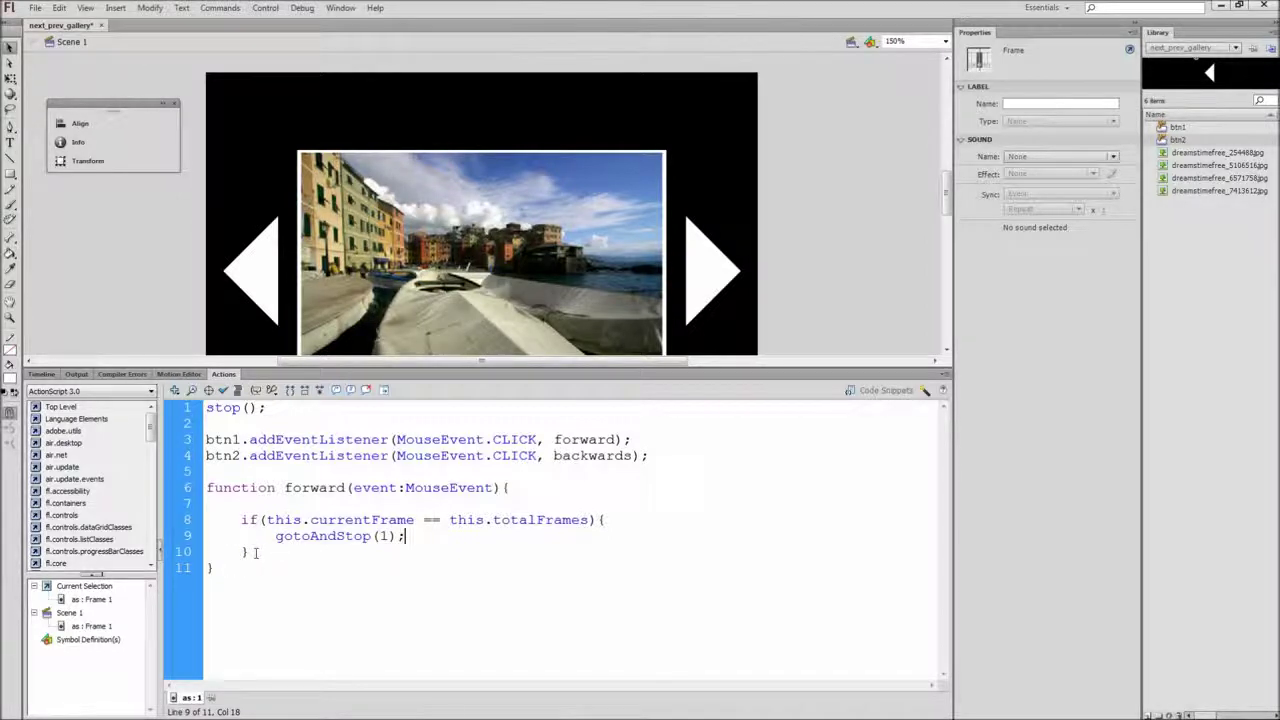
type("else{")
key("Return")
type("nex")
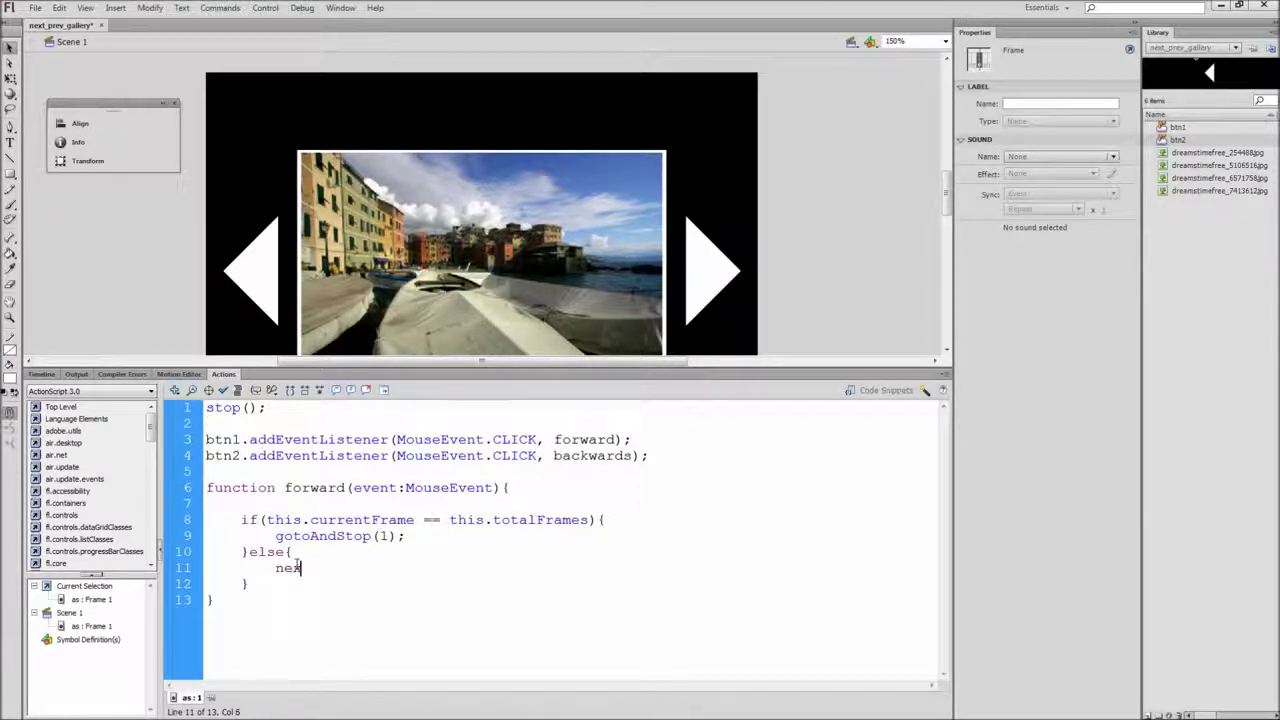
type("tFrame()")
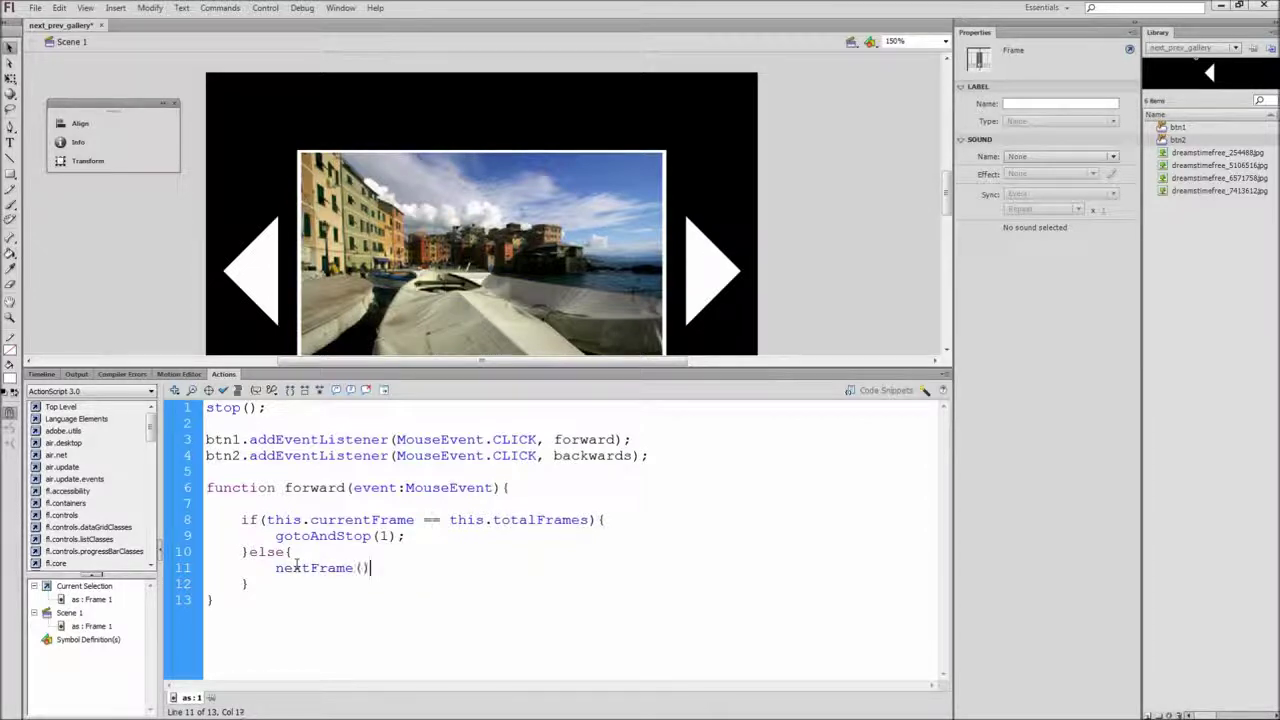
type(";")
Duplicate the whole forward function below itself after a blank line and rename the copy backwards.
left_click_drag(236, 612, 208, 489)
key("ctrl+c")
left_click(220, 604)
key("Return")
key("Return")
key("ctrl+v")
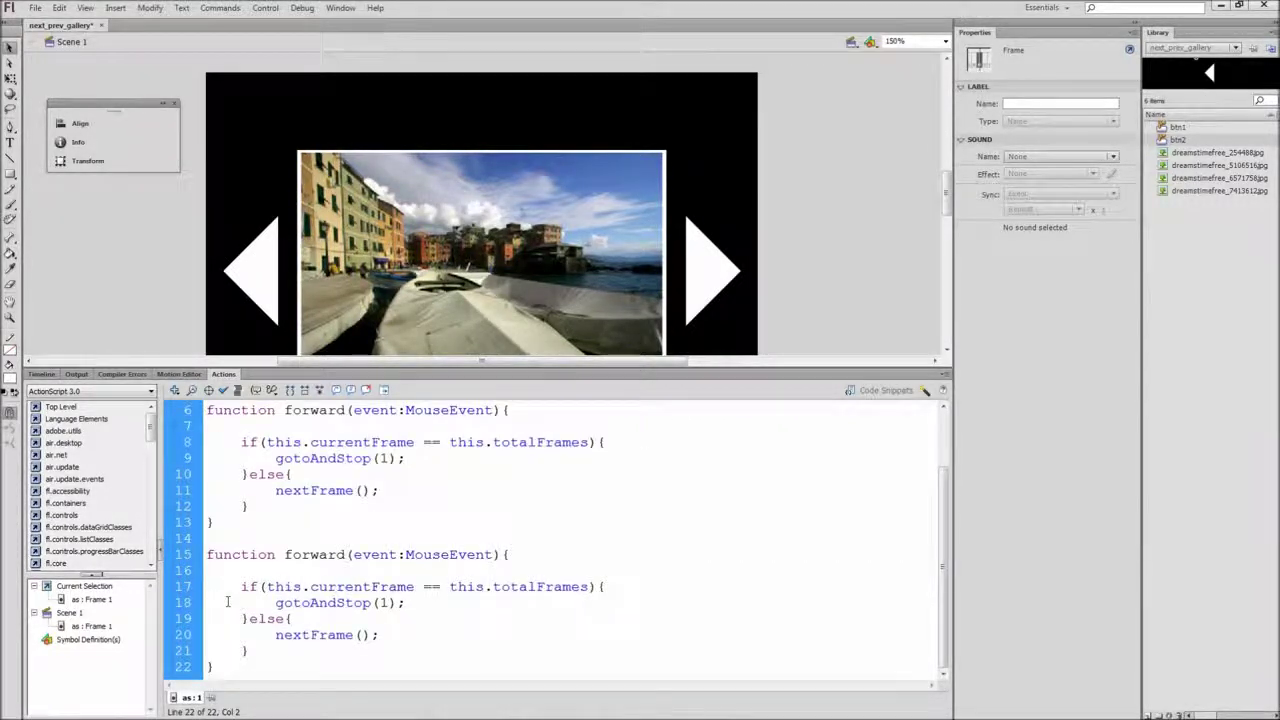
double_click(310, 555)
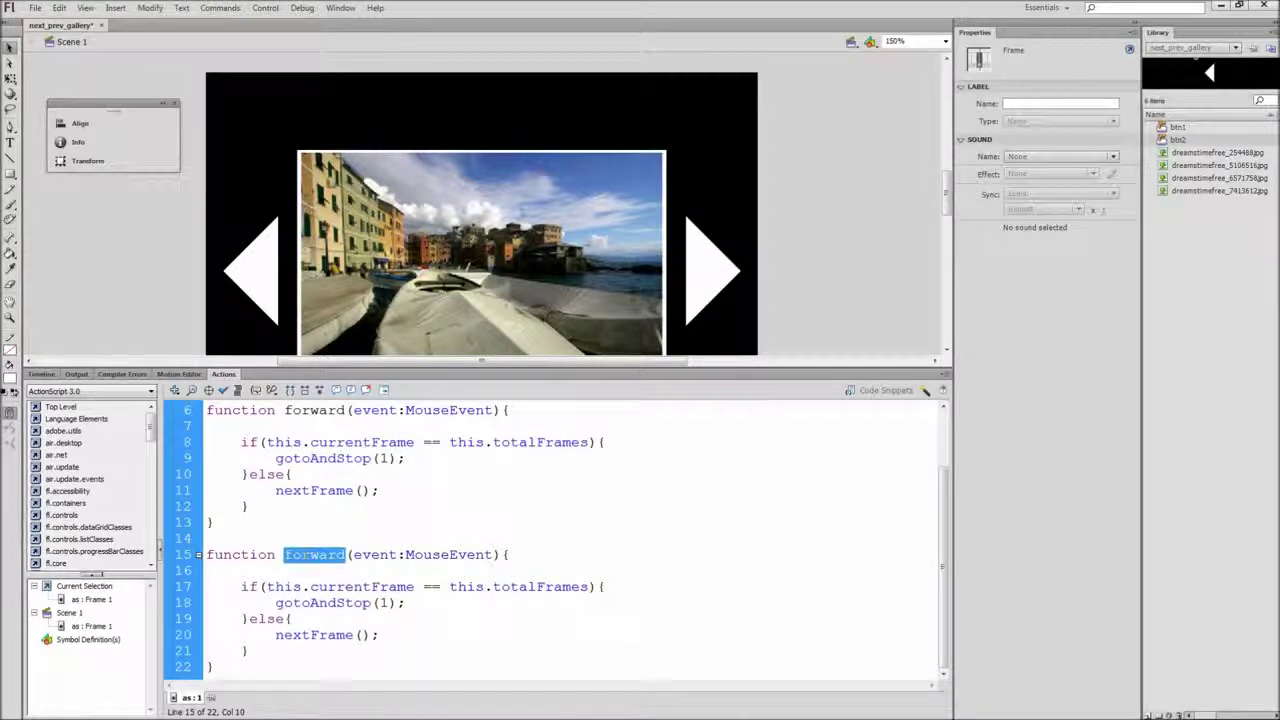
type("backwards")
In backwards(), change the condition to this.currentFrame == 1 and the gotoAndStop argument to this.totalFrames.
left_click_drag(450, 587, 588, 590)
key("ctrl+c")
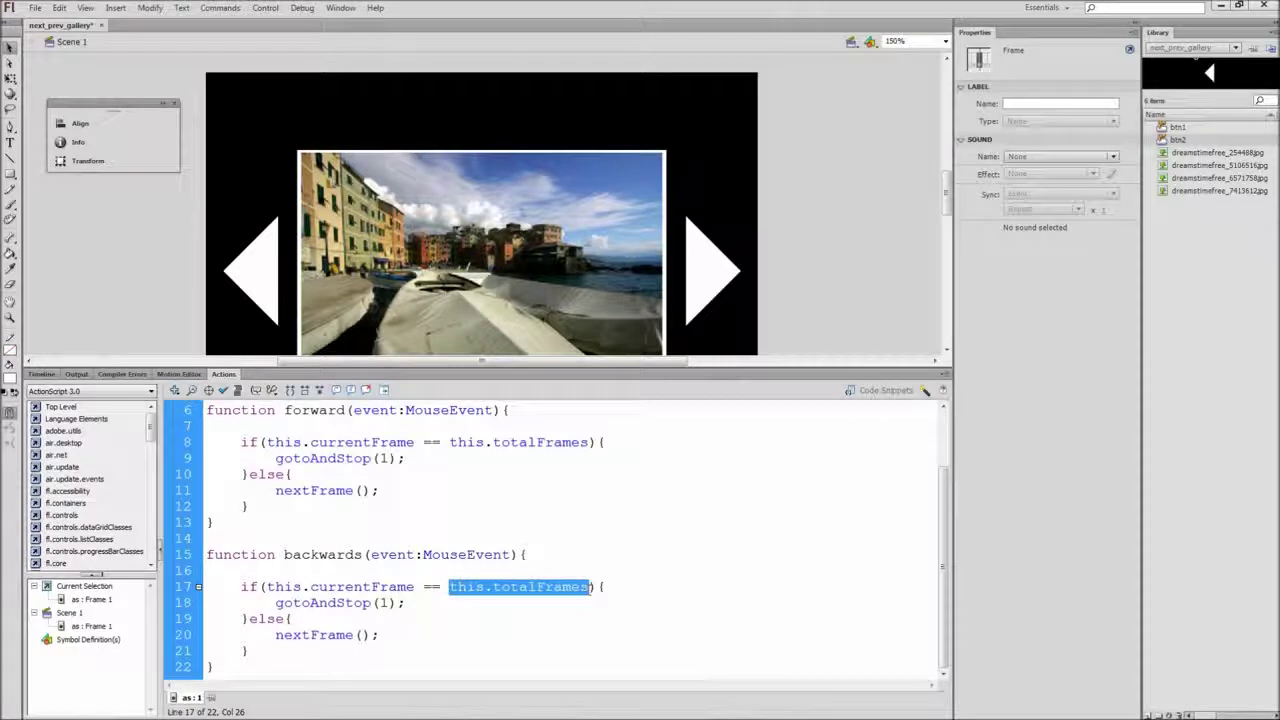
type("1")
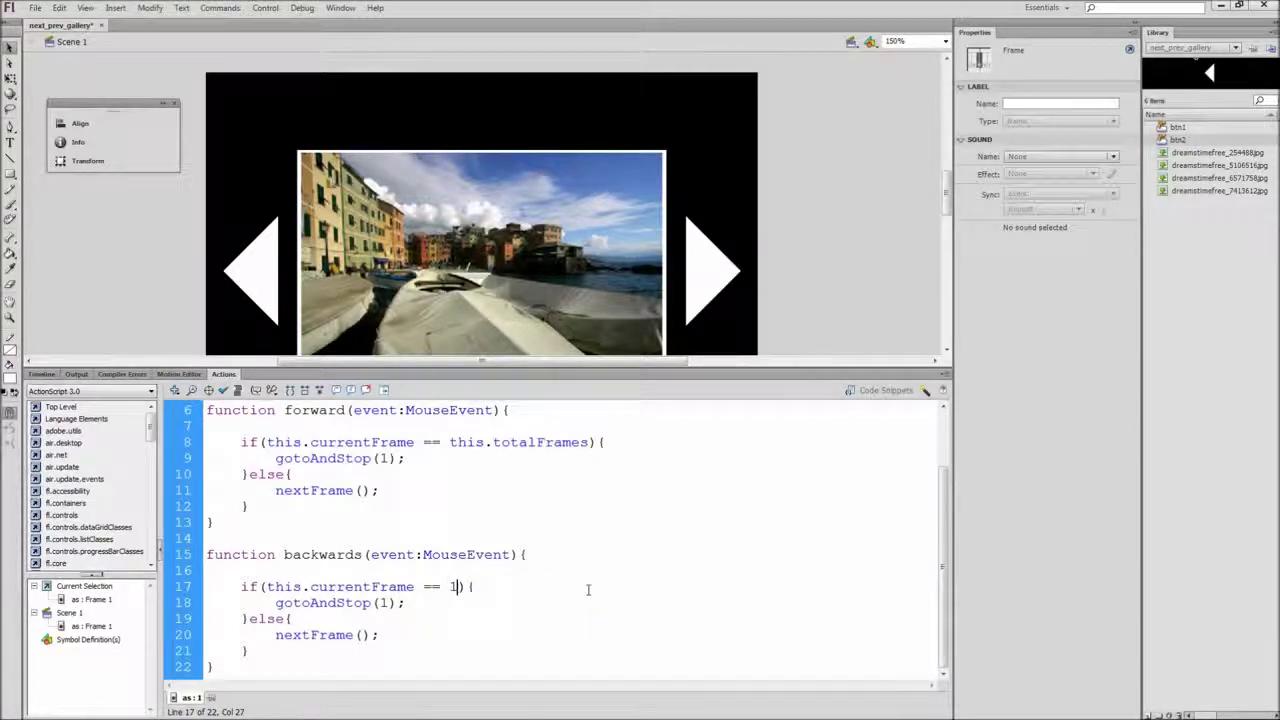
double_click(383, 603)
key("ctrl+v")
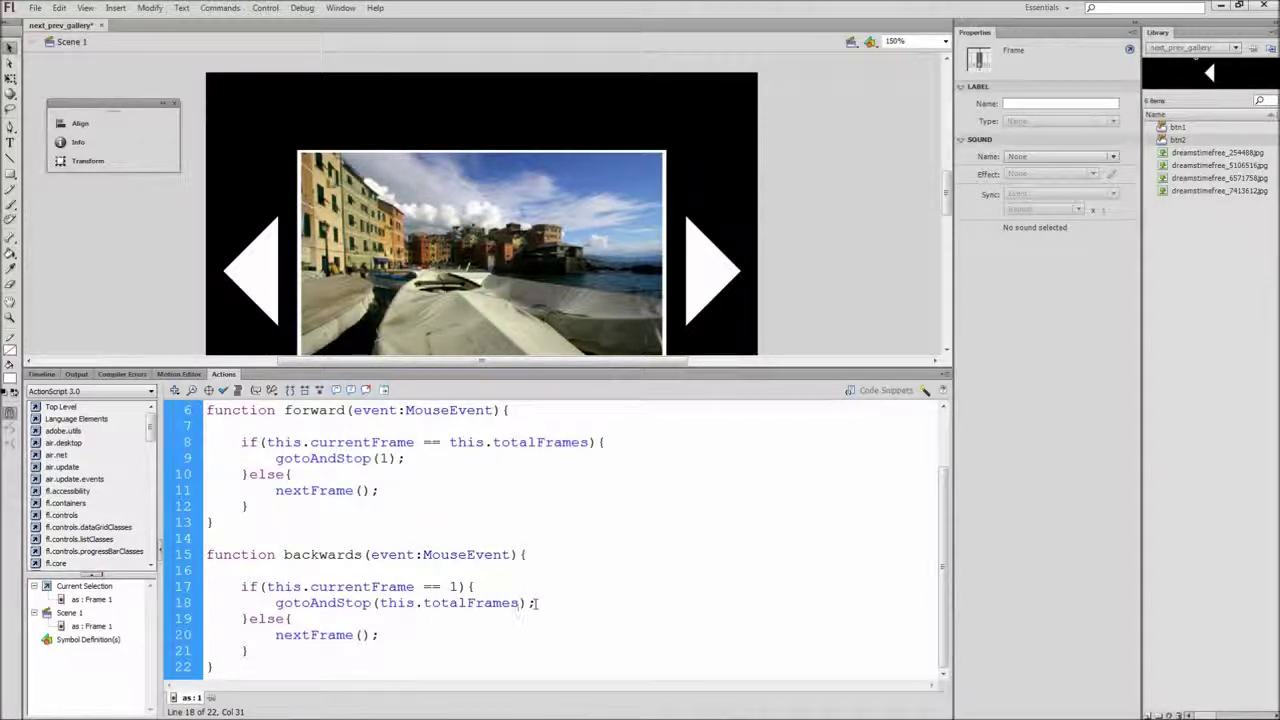
Replace nextFrame() with prevFrame() in the else branch of backwards() and save the file.
mouse_move(293, 635)
left_mouse_down()
mouse_move(309, 636)
mouse_move(280, 642)
left_mouse_up()
type("prev")
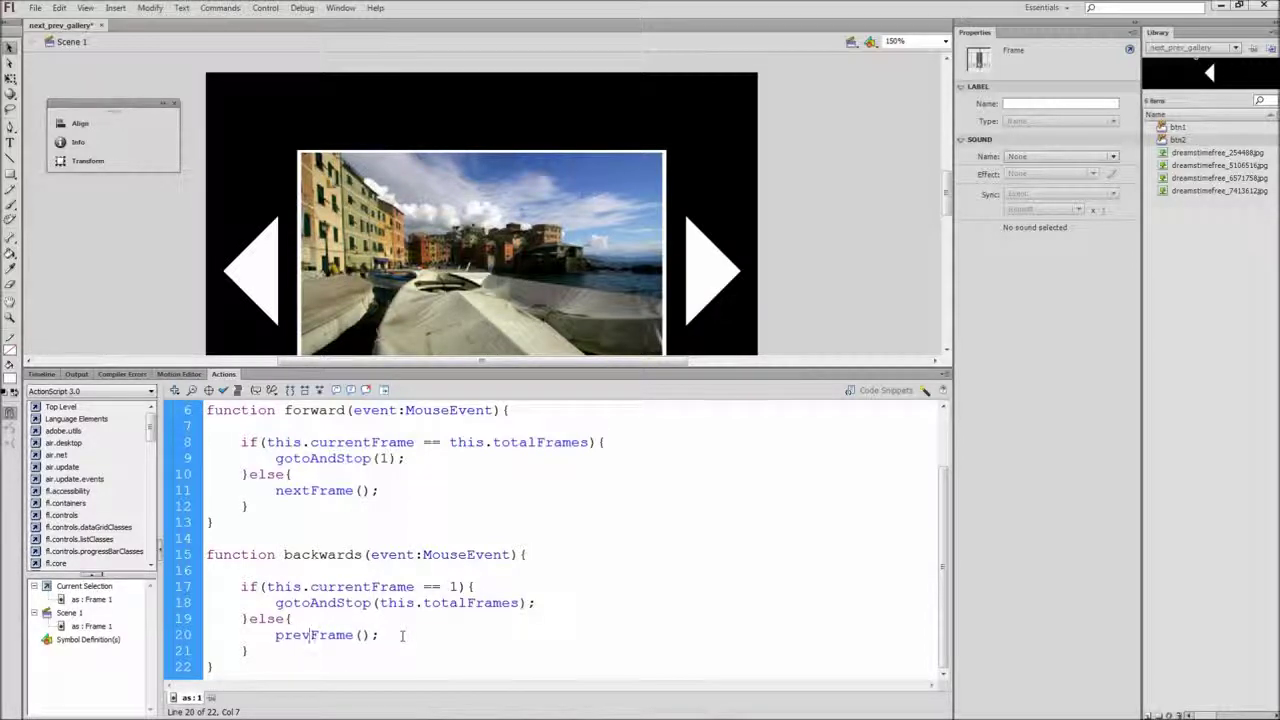
key("ctrl+s")
Test the movie and step forward through all the pictures with the gallery's next arrow, going past the last one.
left_click(265, 8)
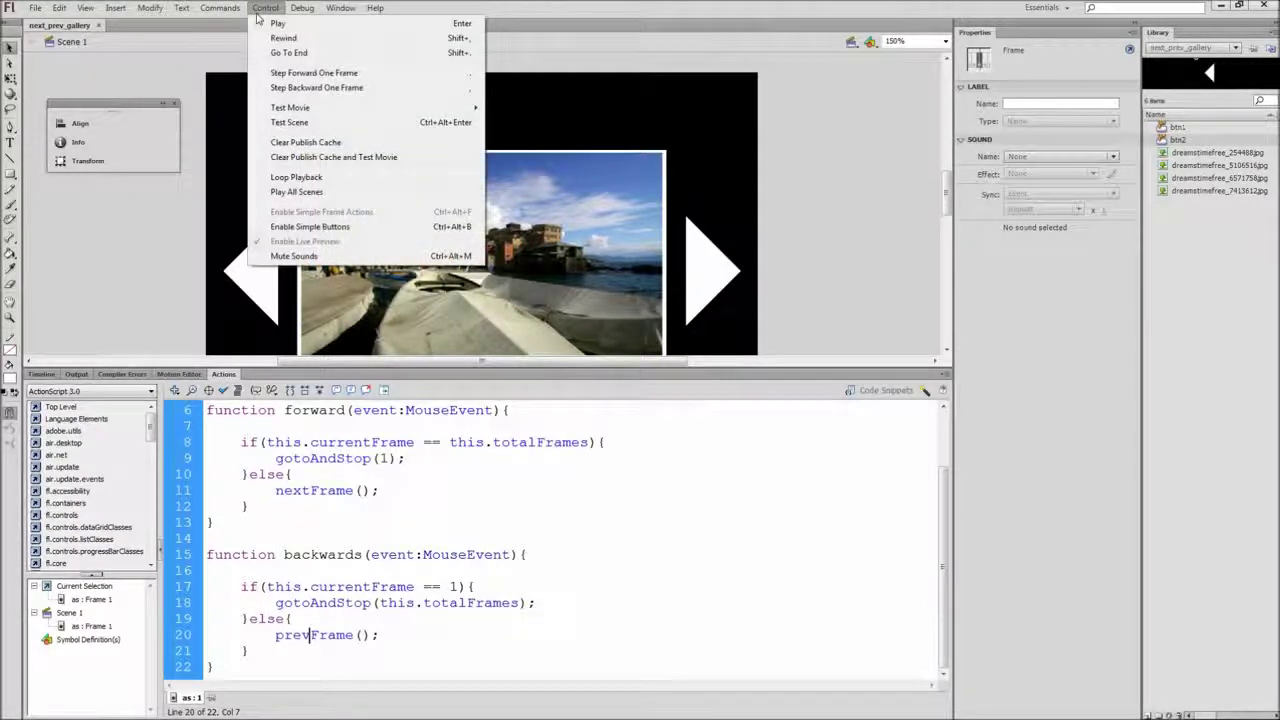
mouse_move(284, 107)
left_click(545, 185)
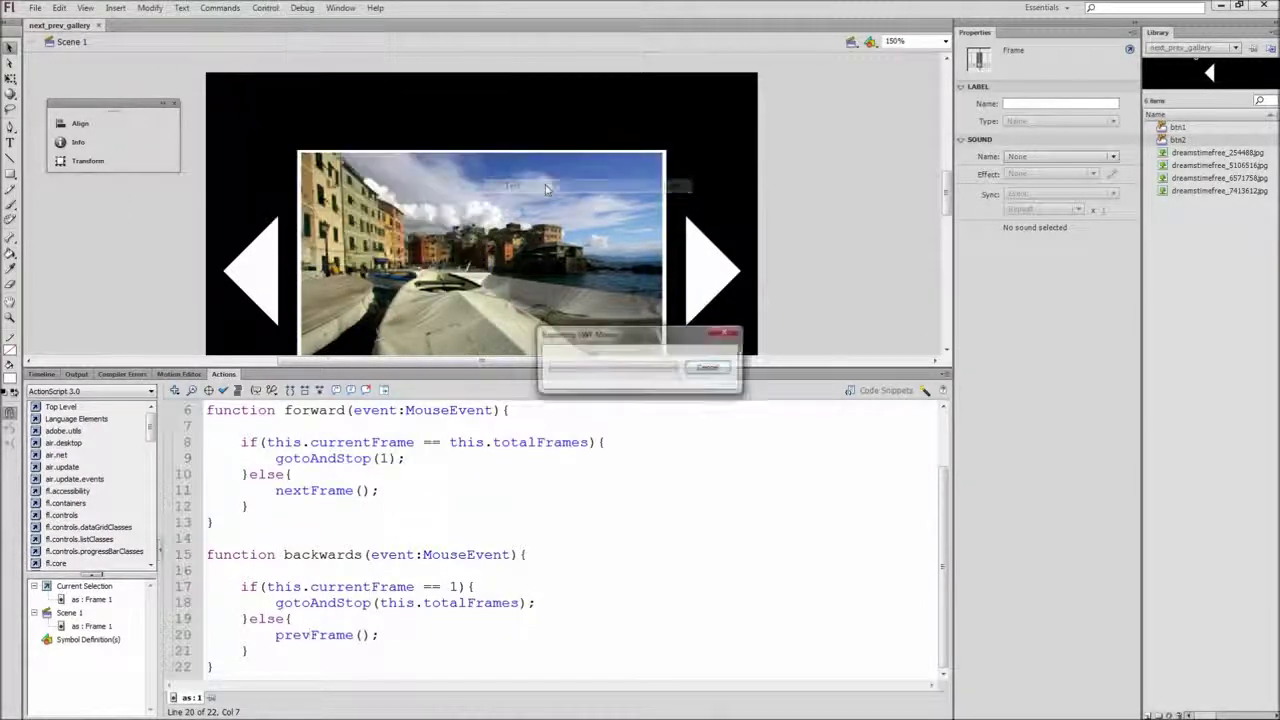
left_click(792, 370)
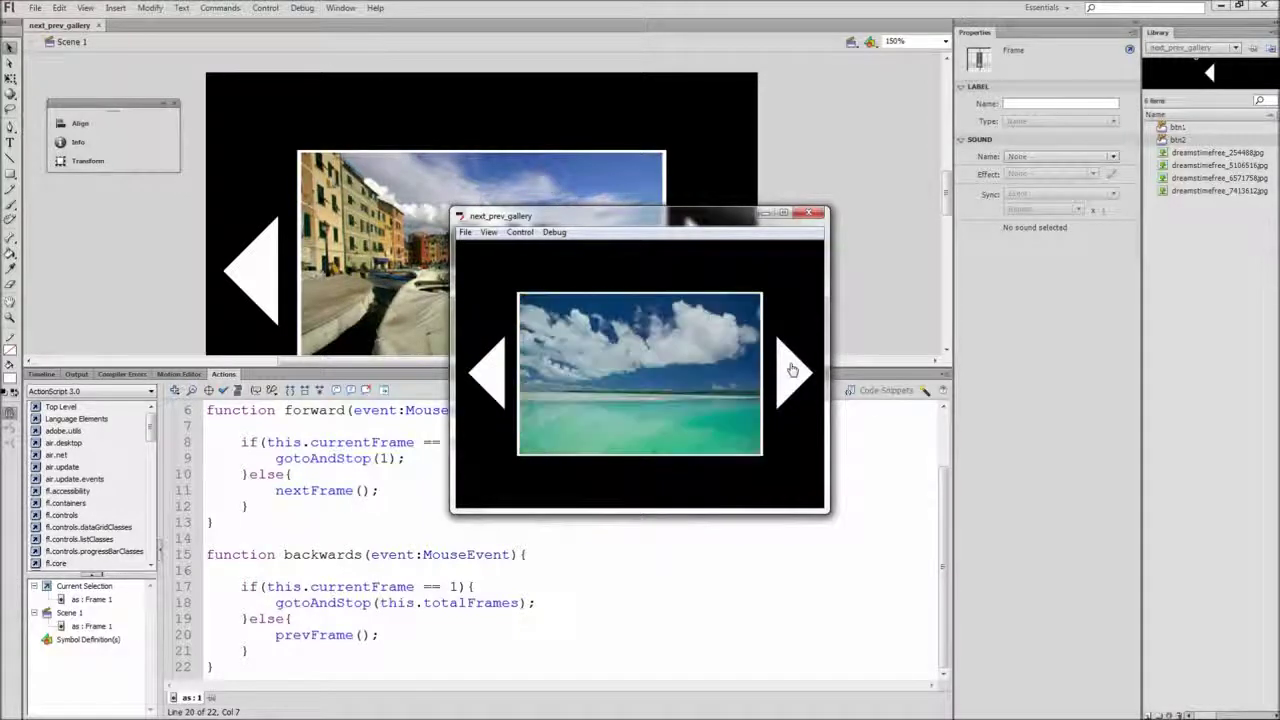
left_click(792, 370)
left_click(792, 370)
left_click(792, 370)
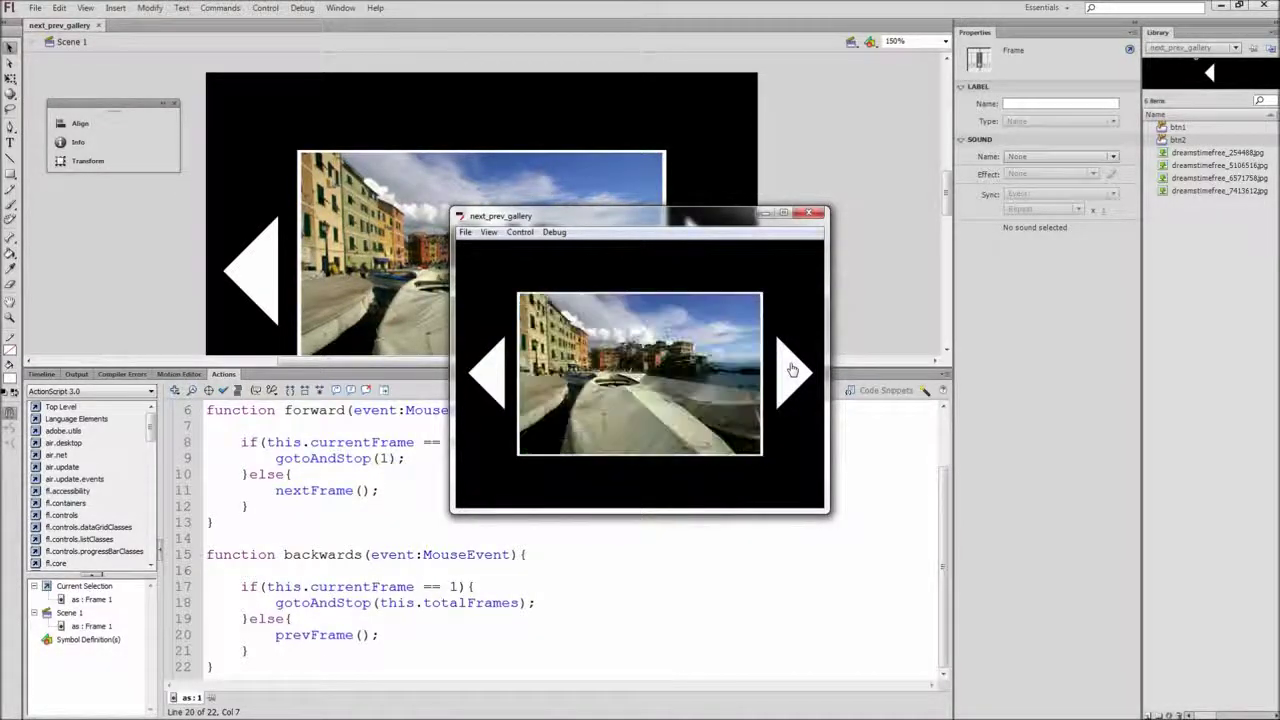
left_click(792, 370)
left_click(792, 370)
left_click(792, 370)
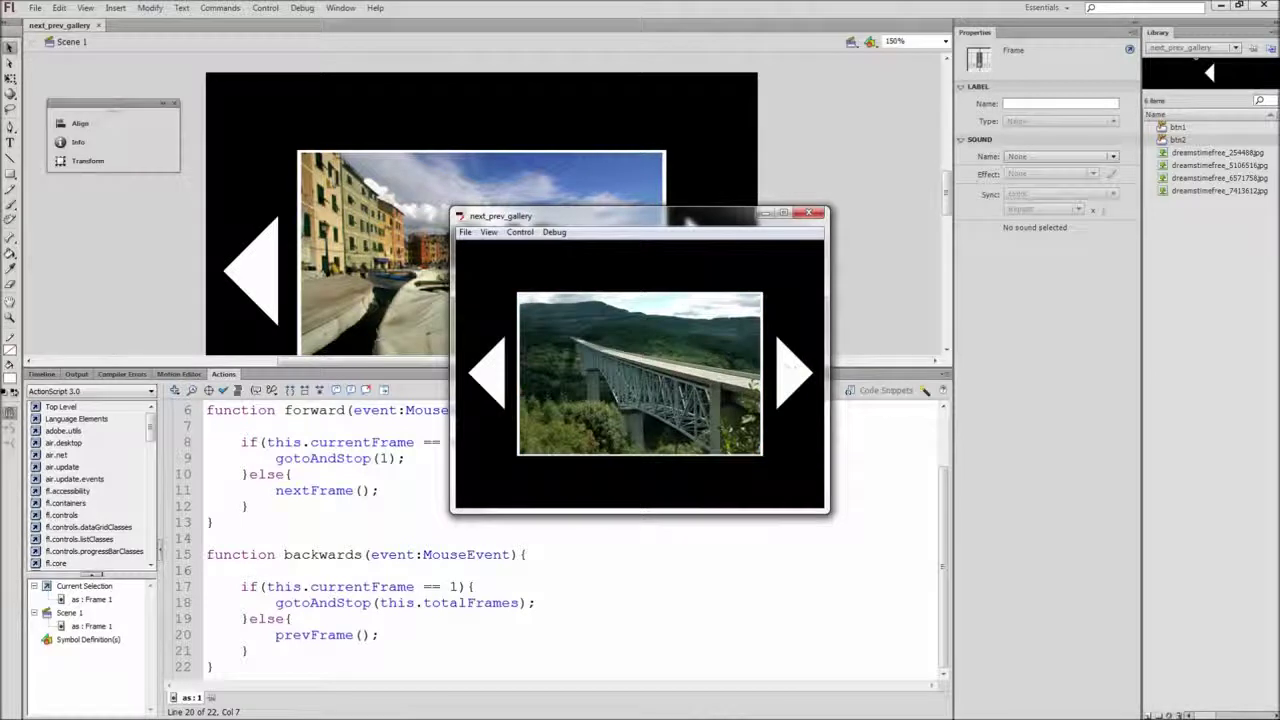
Step backwards through all the pictures in the test movie with the gallery's previous arrow.
left_click(500, 376)
left_click(500, 376)
left_click(500, 376)
left_click(500, 376)
left_click(500, 376)
left_click(500, 376)
left_click(500, 376)
left_click(500, 376)
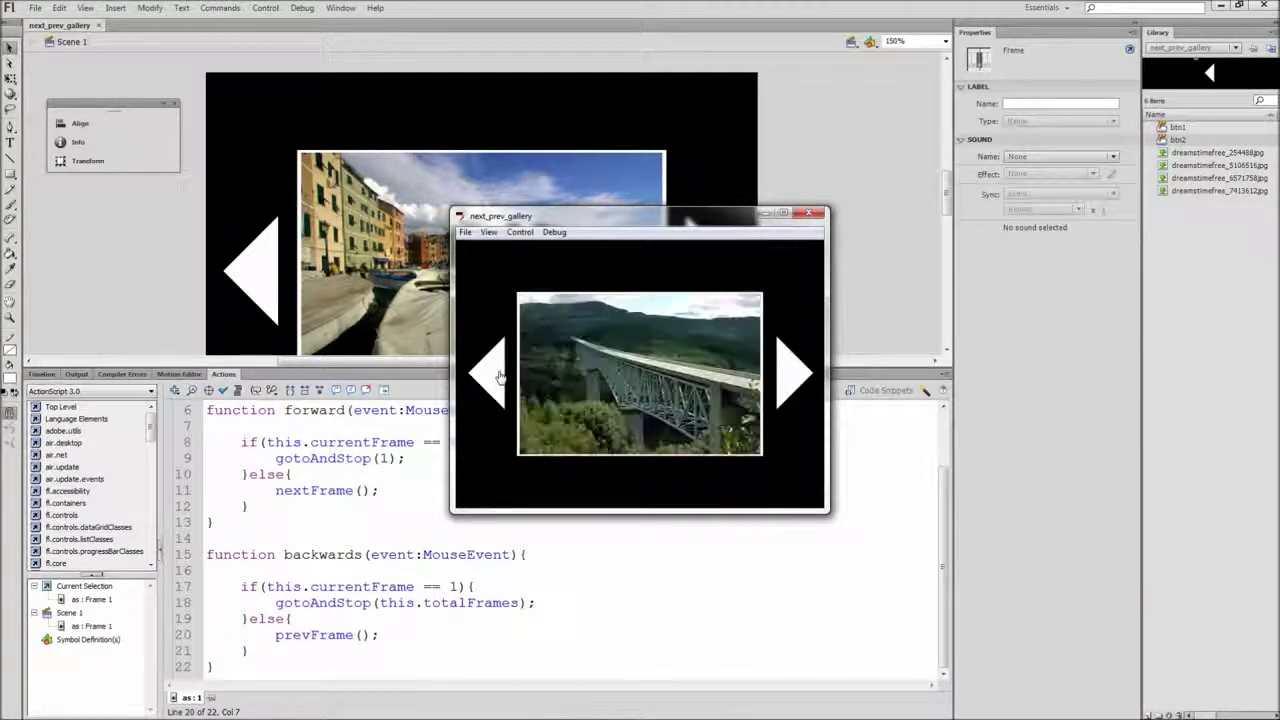
Check both arrows once more by going two pictures forward and two pictures back in the test movie.
left_click(795, 372)
left_click(800, 374)
left_click(476, 376)
left_click(476, 376)
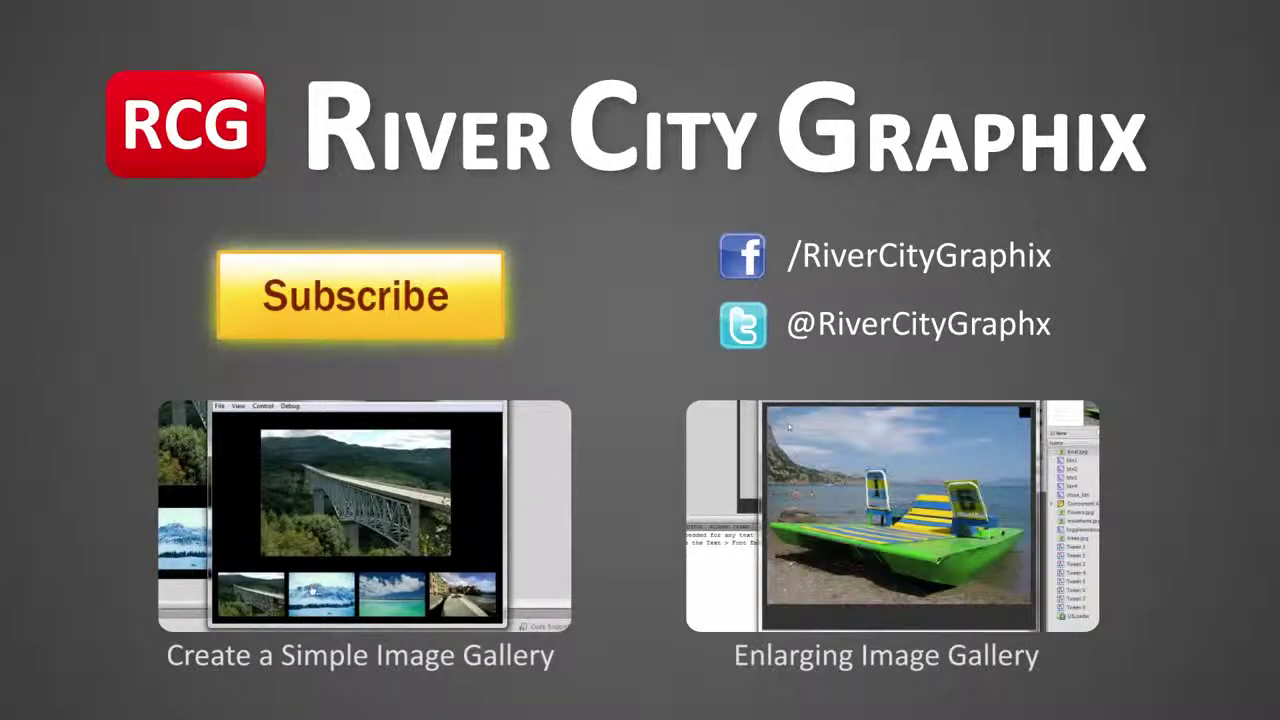